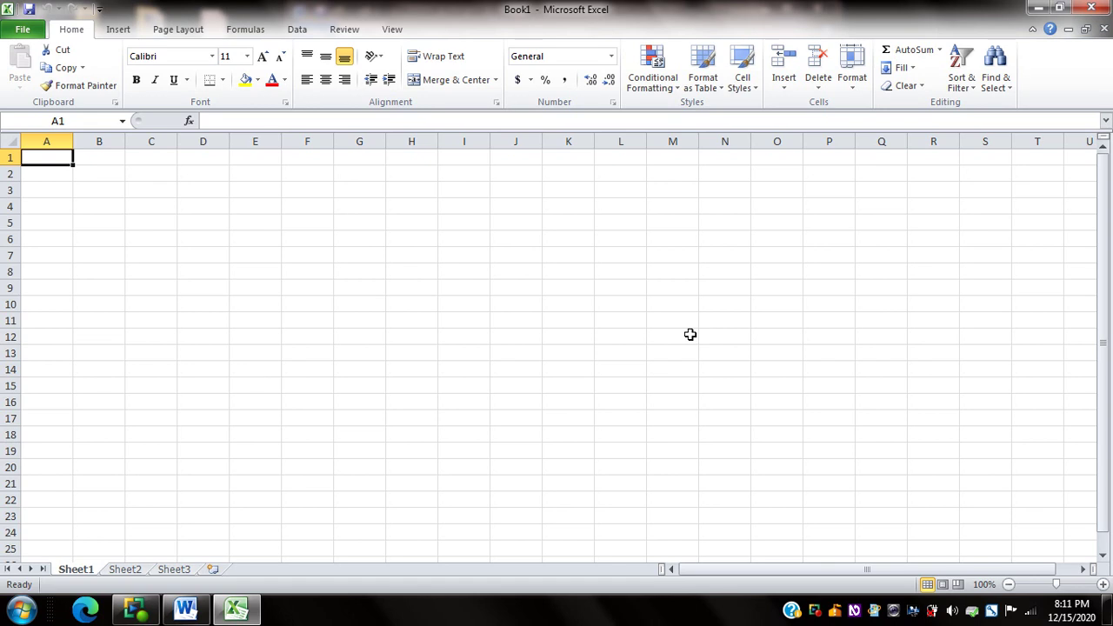
Enter the heading 'Formulas' in A1 and the label 'Addition' in A3.
{"action": "type", "text": "Formulas"}
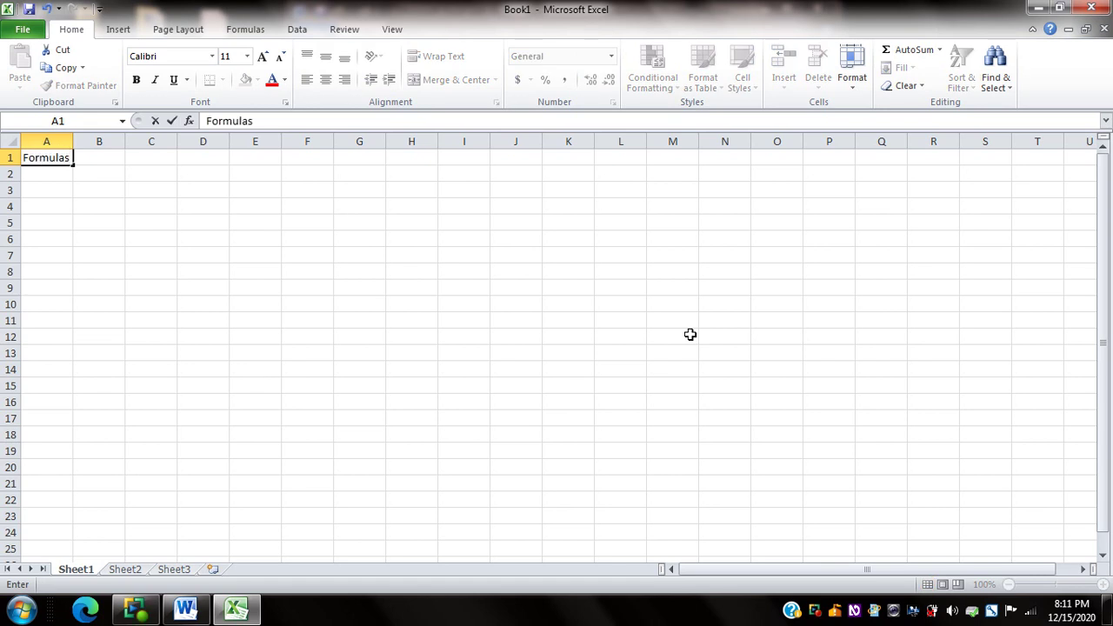
{"action": "key", "text": "Return"}
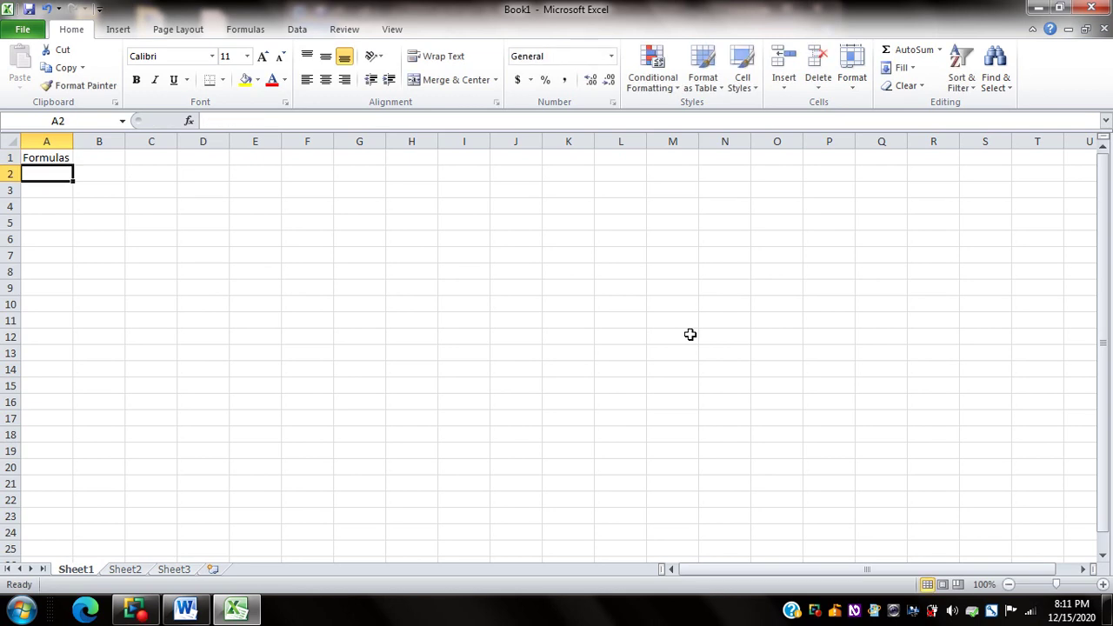
{"action": "key", "text": "Down"}
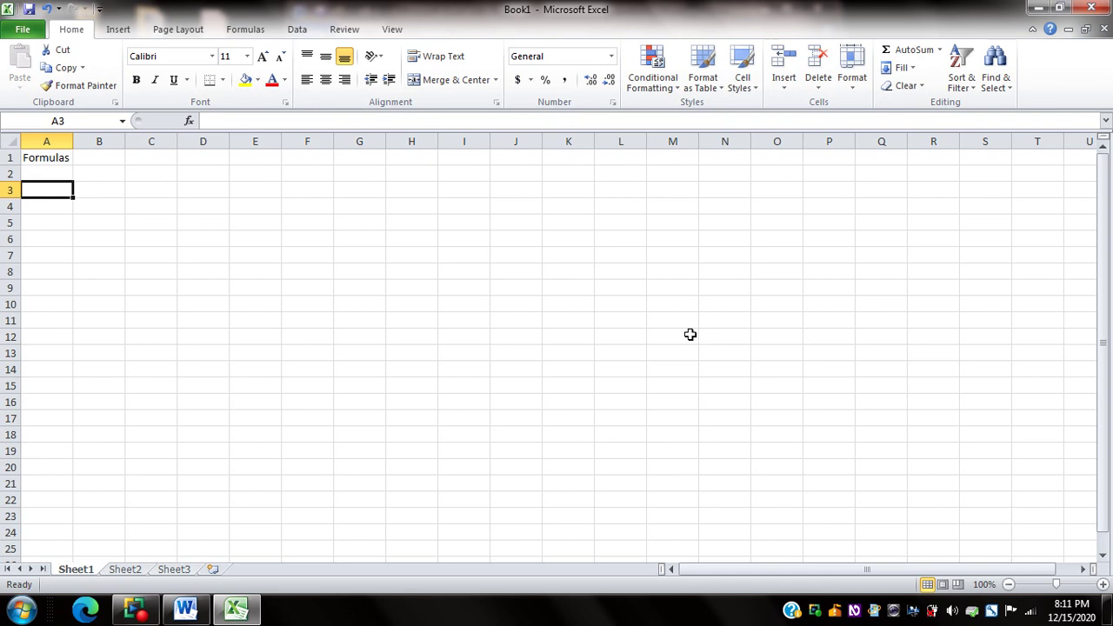
{"action": "type", "text": "Addition"}
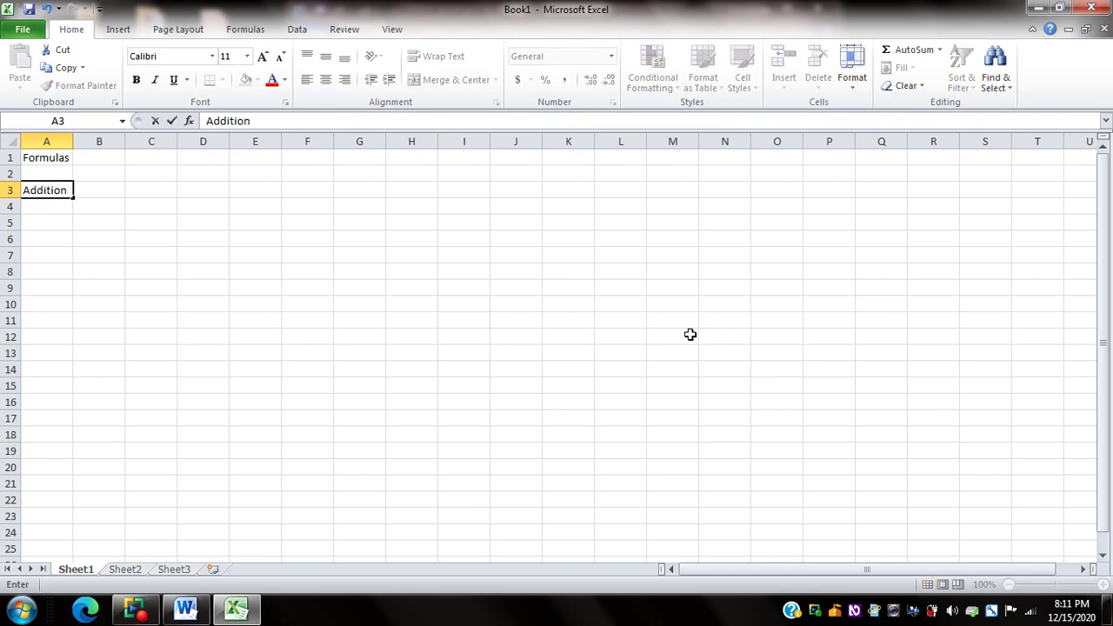
{"action": "key", "text": "Return"}
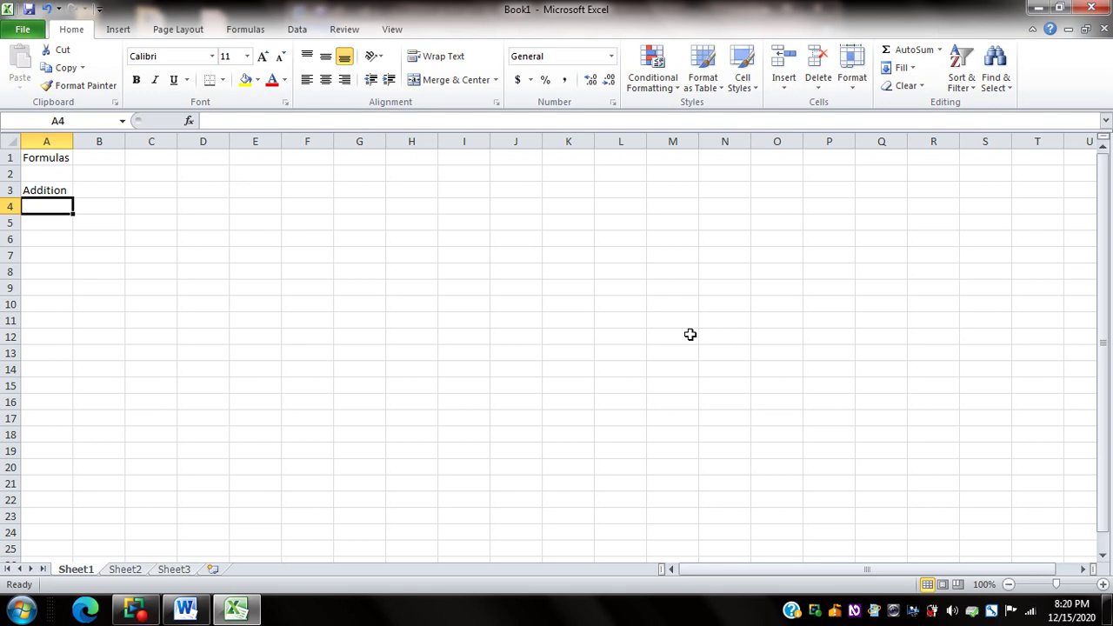
Enter the formula =7+5 in A4 so it shows 12, then reselect A4.
{"action": "type", "text": "="}
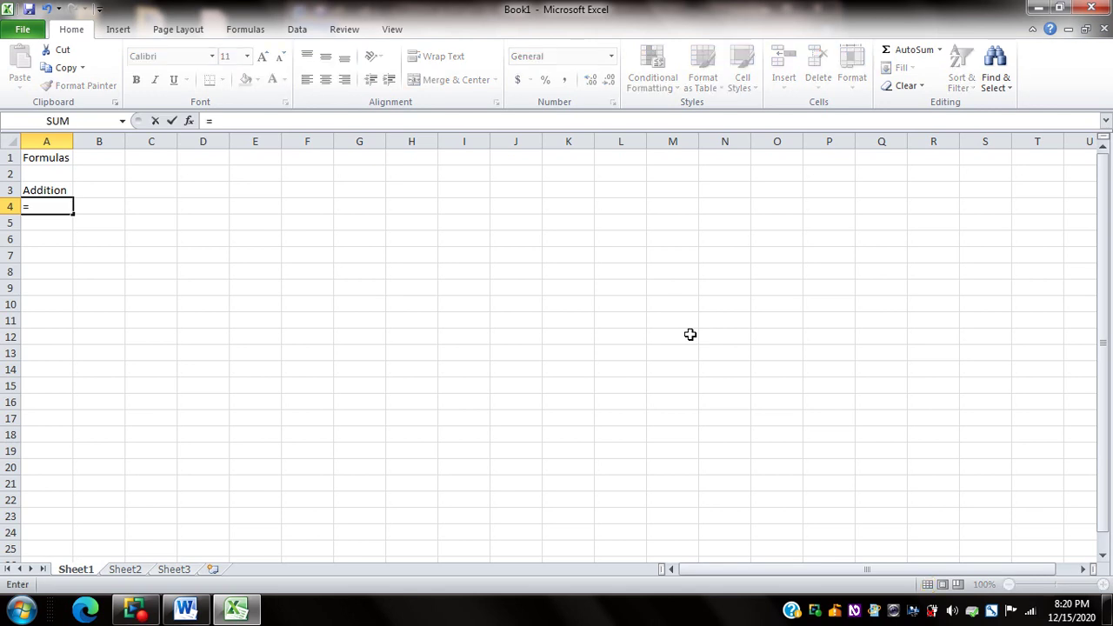
{"action": "type", "text": "7+5"}
{"action": "key", "text": "Return"}
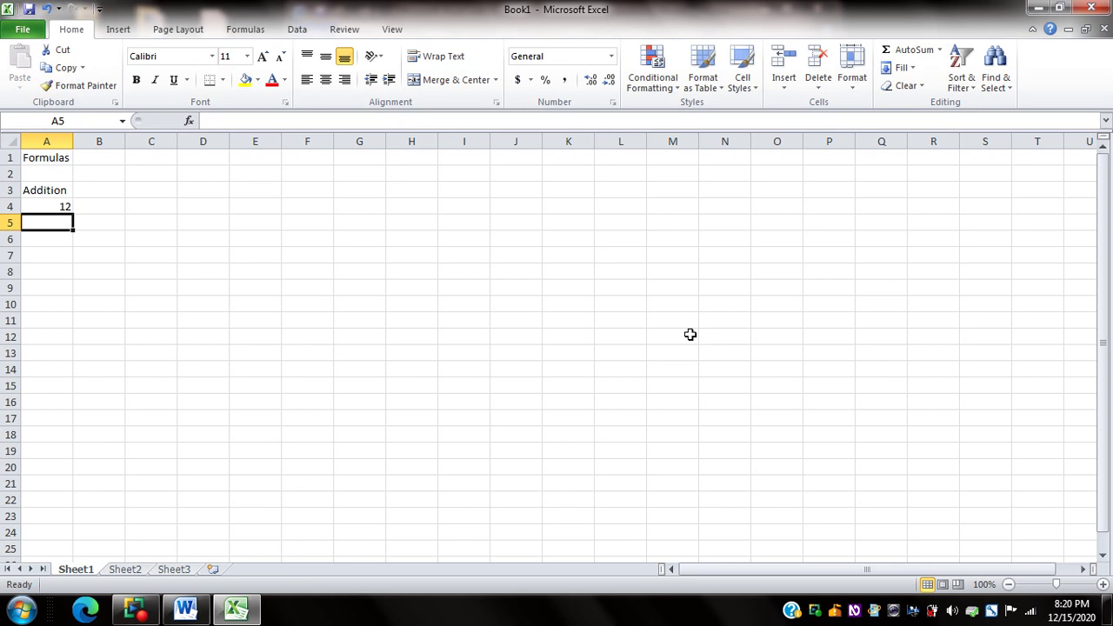
{"action": "key", "text": "Up"}
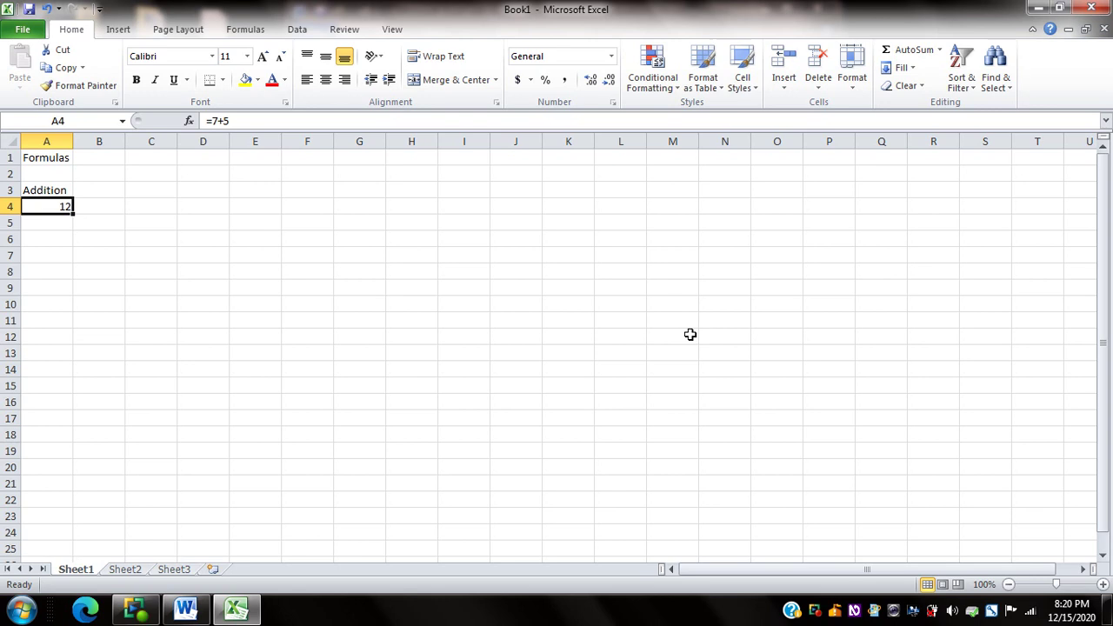
{"action": "key", "text": "F2"}
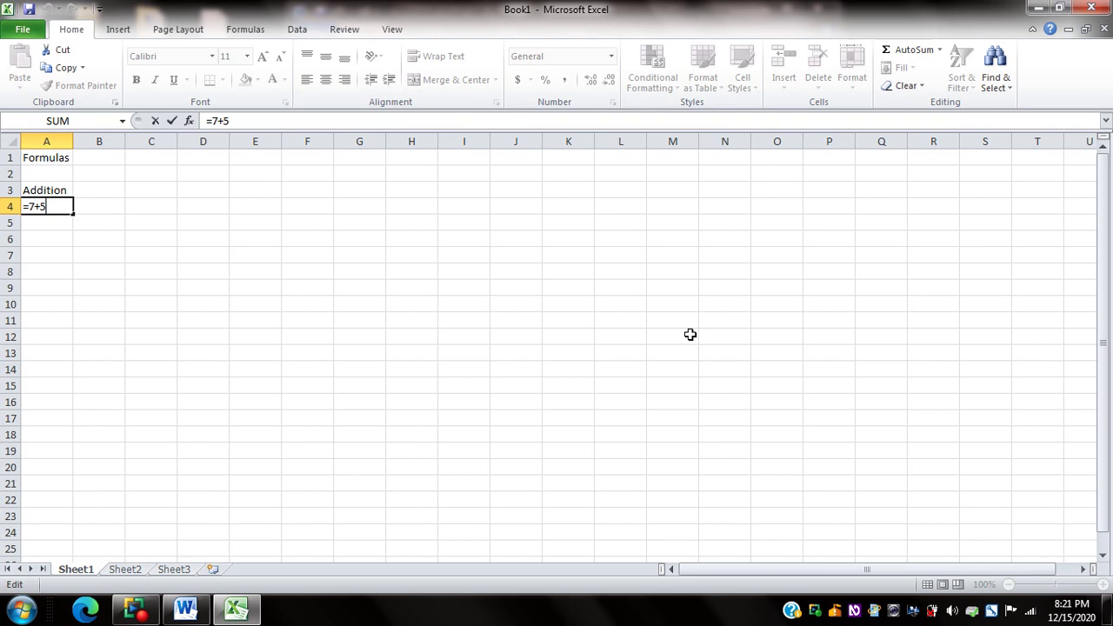
{"action": "key", "text": "Left"}
{"action": "key", "text": "Left"}
{"action": "key", "text": "Left"}
{"action": "key", "text": "Right"}
{"action": "key", "text": "Right"}
{"action": "key", "text": "ctrl+Return"}
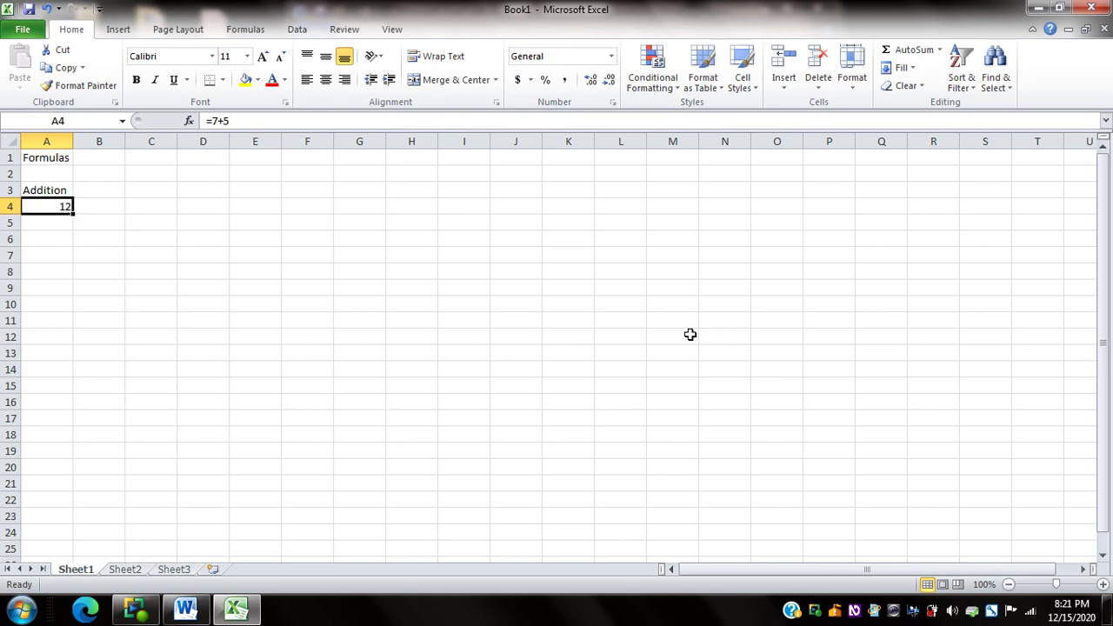
{"action": "key", "text": "Return"}
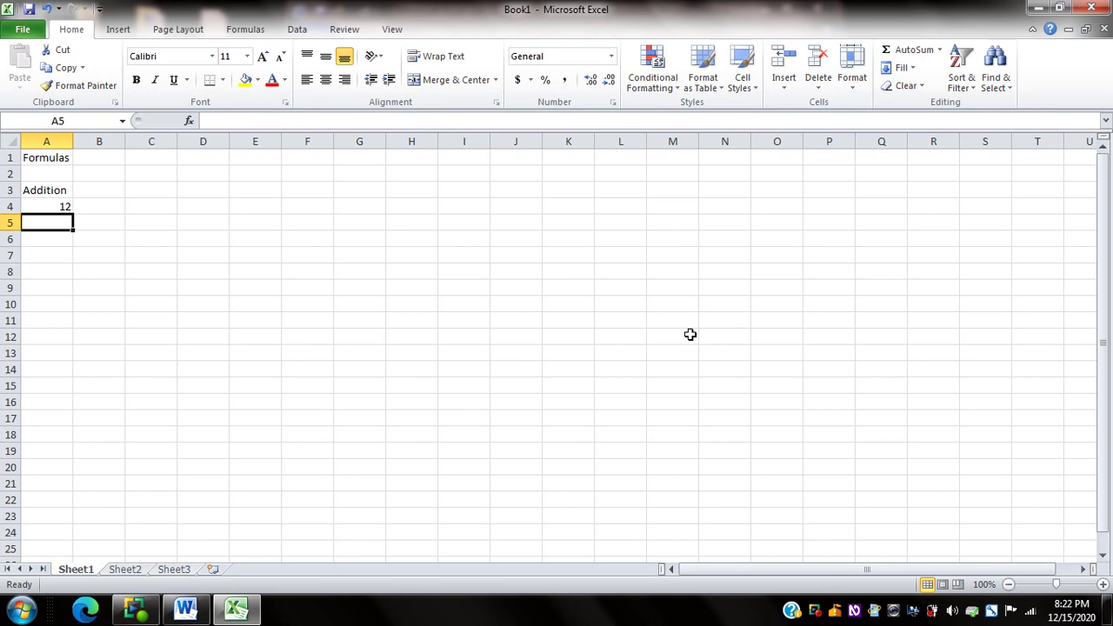
Enter the formula =24+87 in A5 so it shows 111, then reselect A5.
{"action": "type", "text": "="}
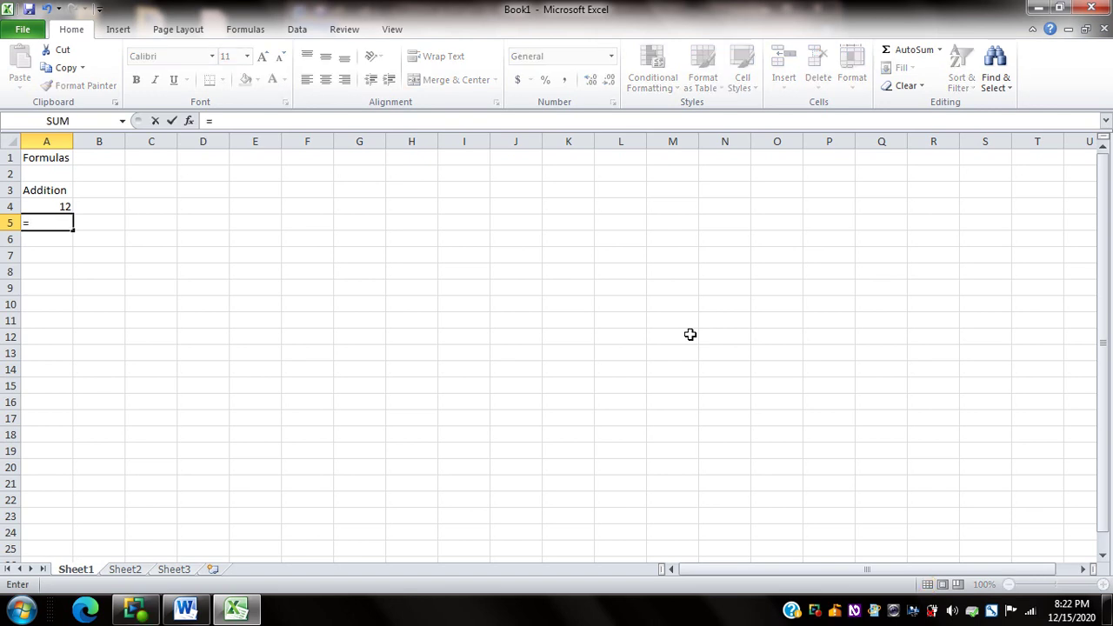
{"action": "key", "text": "F2"}
{"action": "type", "text": "24+87"}
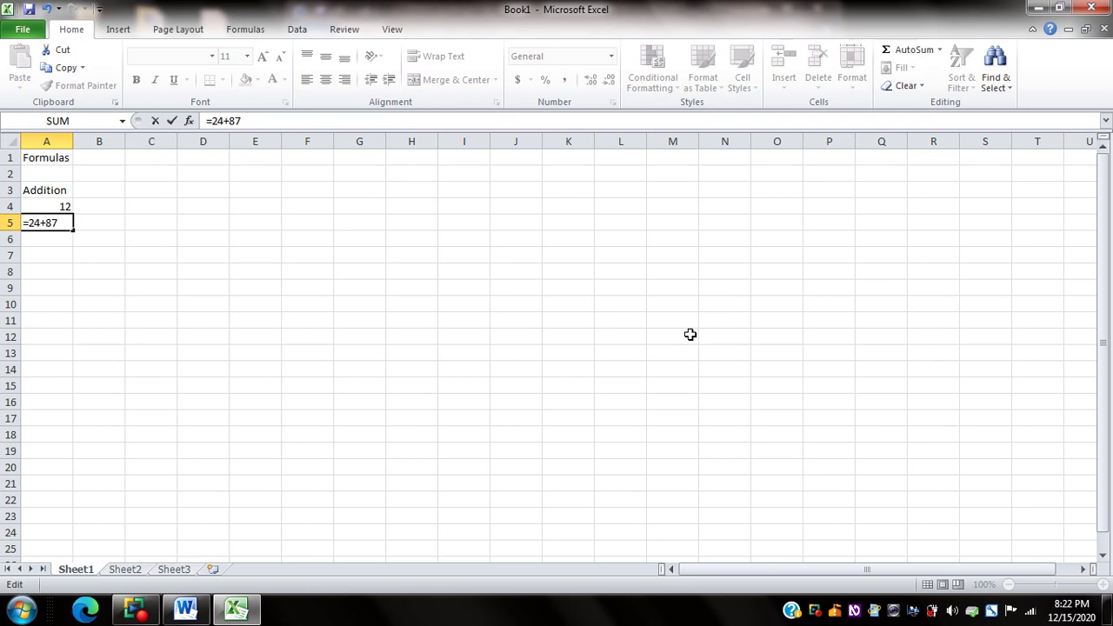
{"action": "key", "text": "Return"}
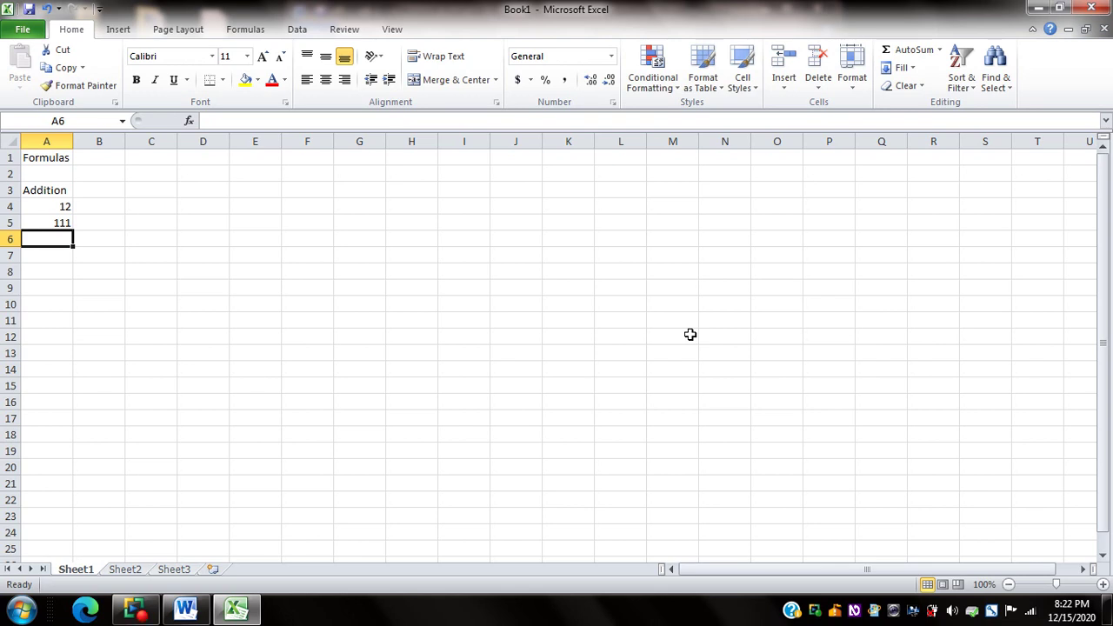
{"action": "key", "text": "Up"}
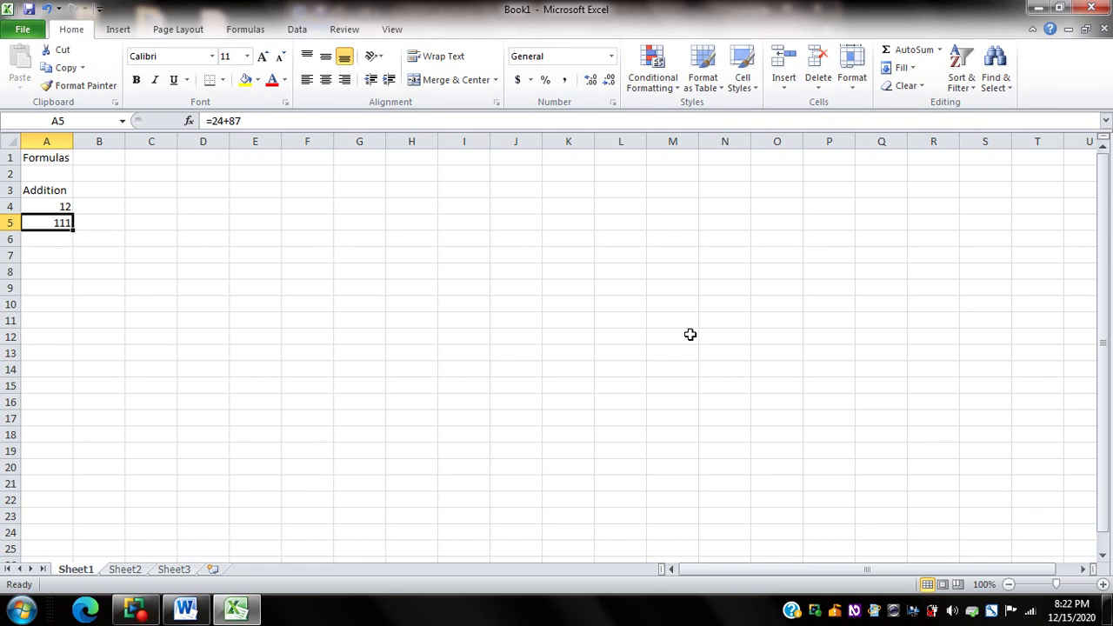
Edit A5's formula from =24+87 to =34+87 so it displays 121.
{"action": "key", "text": "F2"}
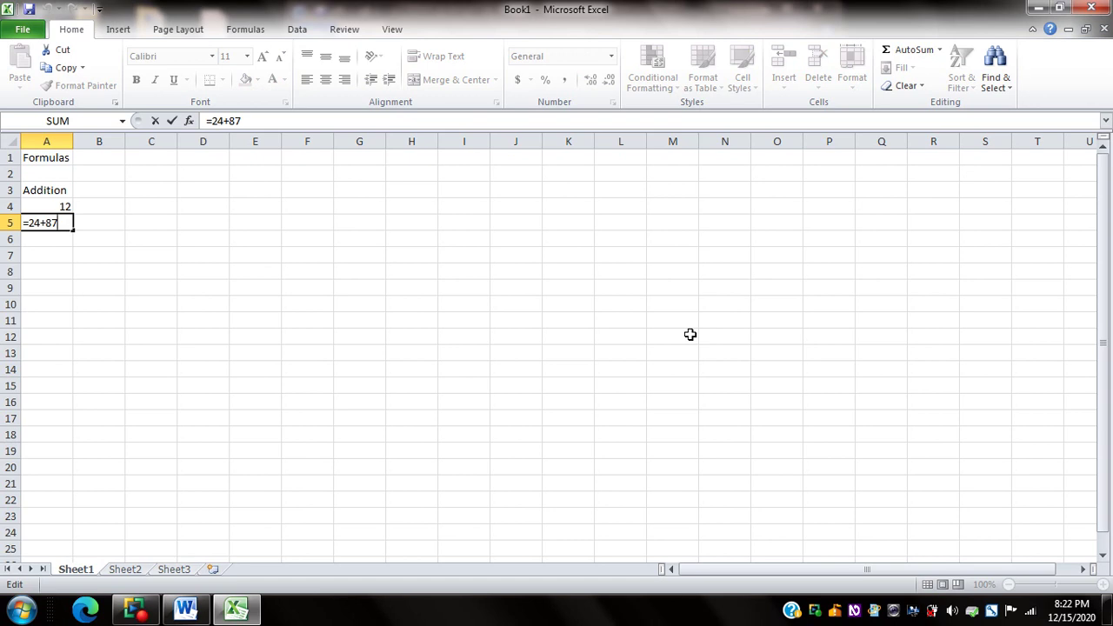
{"action": "key", "text": "Left"}
{"action": "key", "text": "Left"}
{"action": "key", "text": "Left"}
{"action": "key", "text": "Left"}
{"action": "key", "text": "Left"}
{"action": "key", "text": "Left"}
{"action": "key", "text": "Left"}
{"action": "key", "text": "BackSpace"}
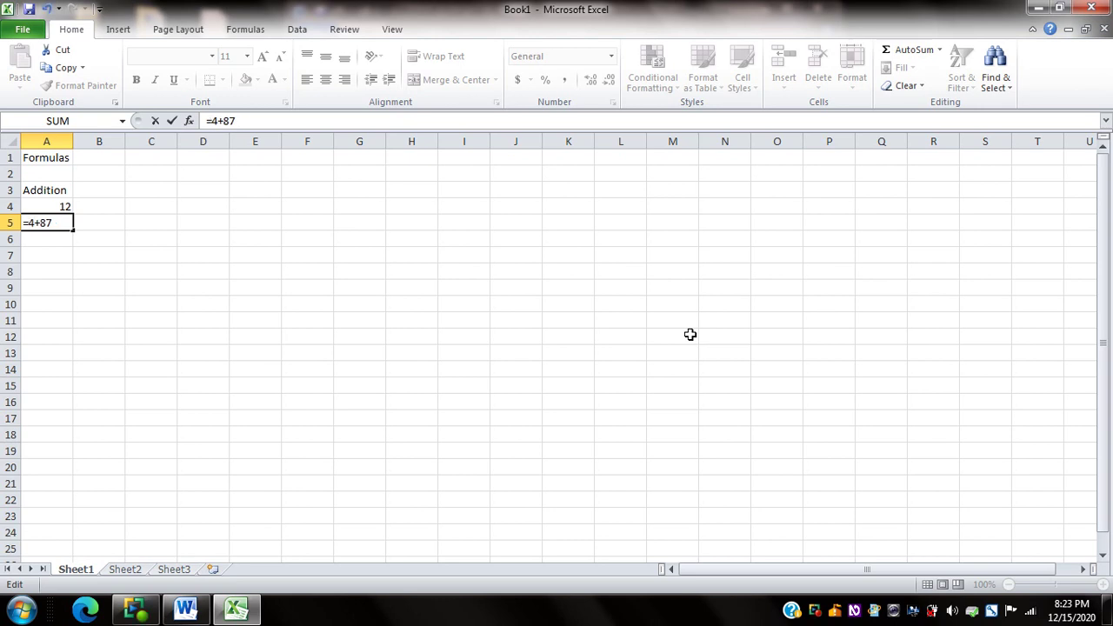
{"action": "type", "text": "3"}
{"action": "key", "text": "Return"}
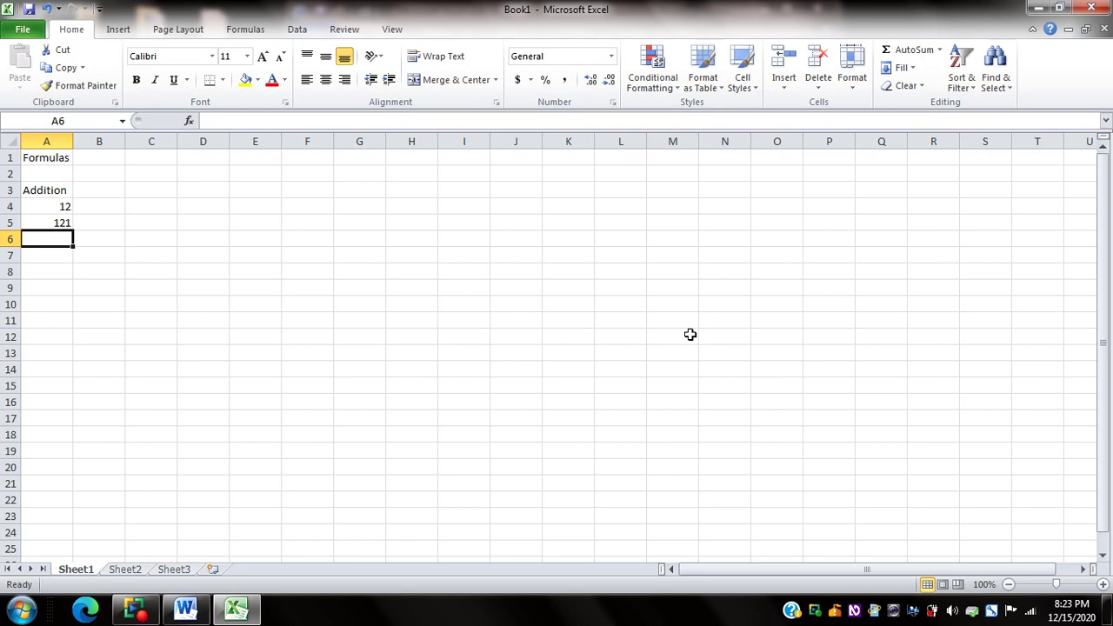
{"action": "key", "text": "Up"}
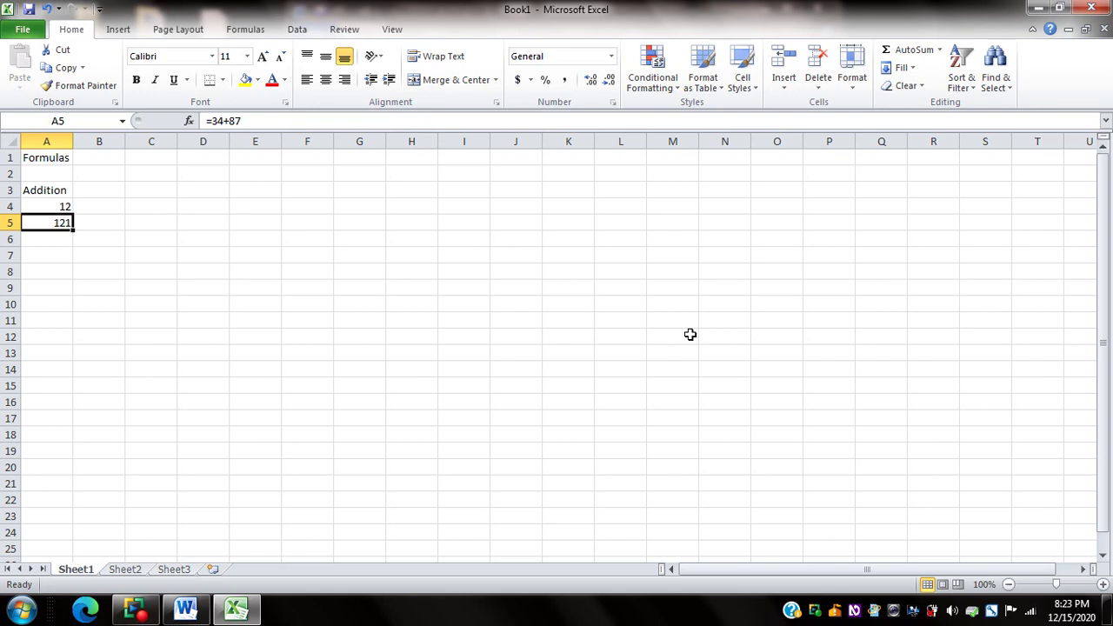
{"action": "key", "text": "Up"}
{"action": "key", "text": "Up"}
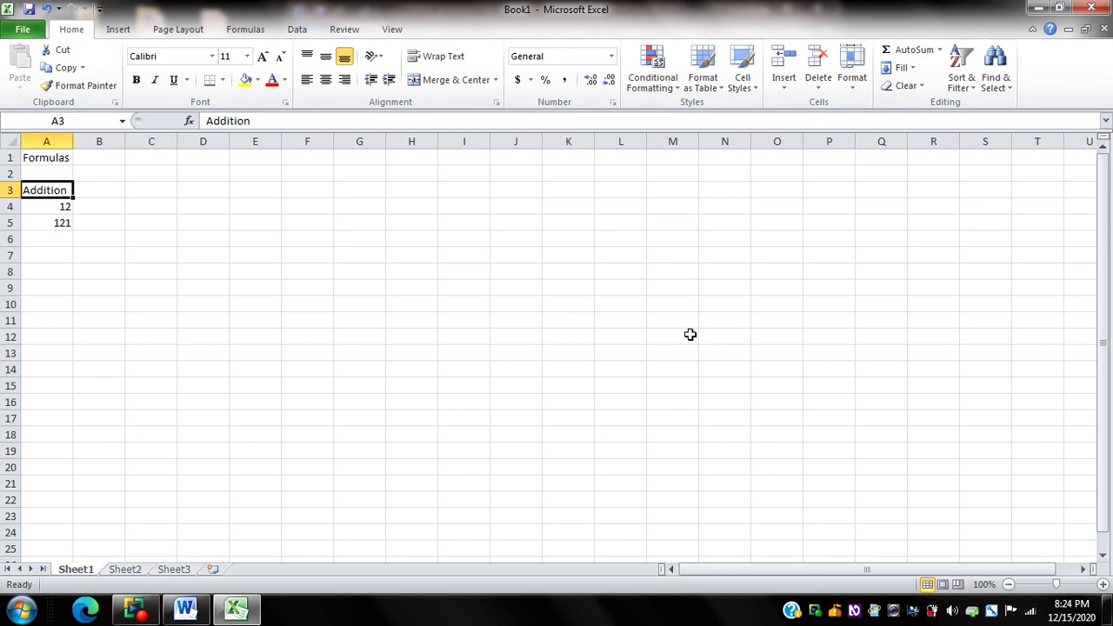
Type the headings Subtraction, Multiplication and Division into B3, C3 and D3.
{"action": "key", "text": "Right"}
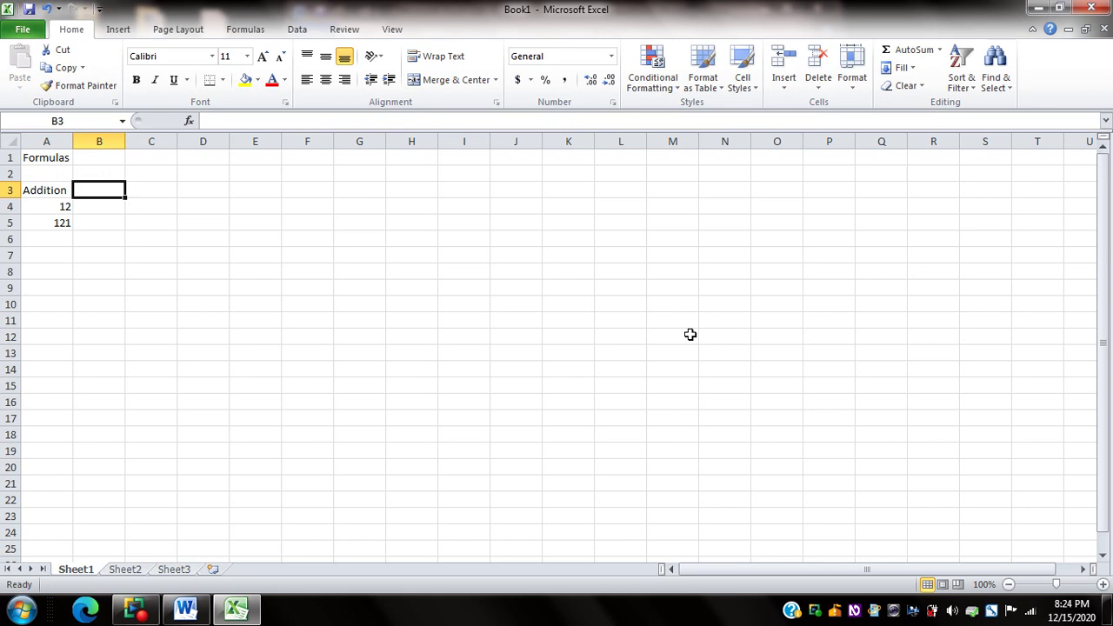
{"action": "type", "text": "Subtraction"}
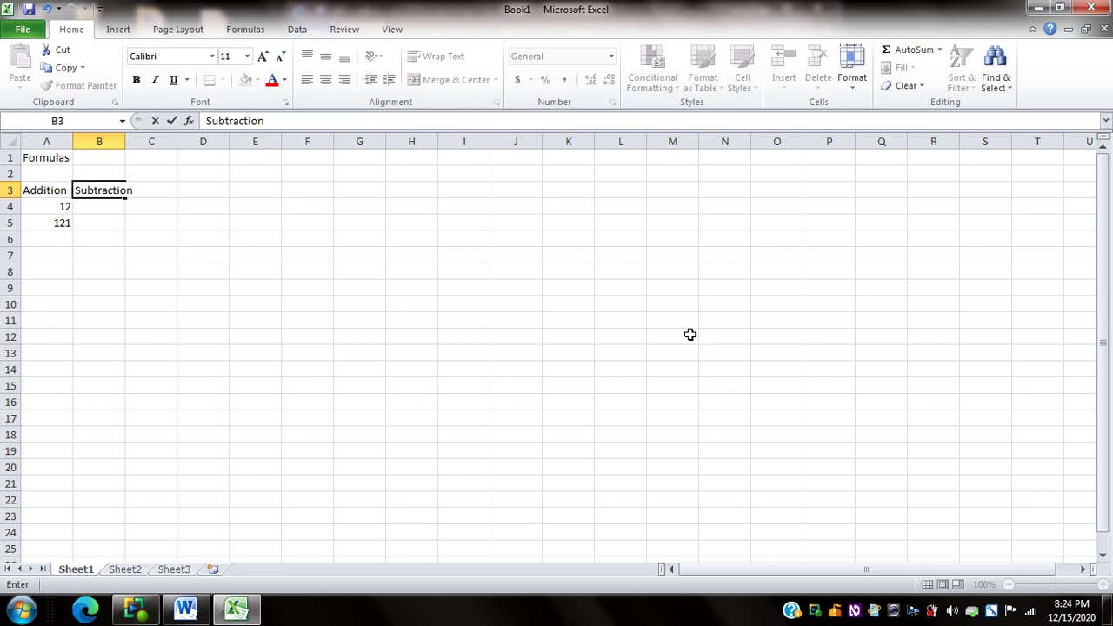
{"action": "key", "text": "Tab"}
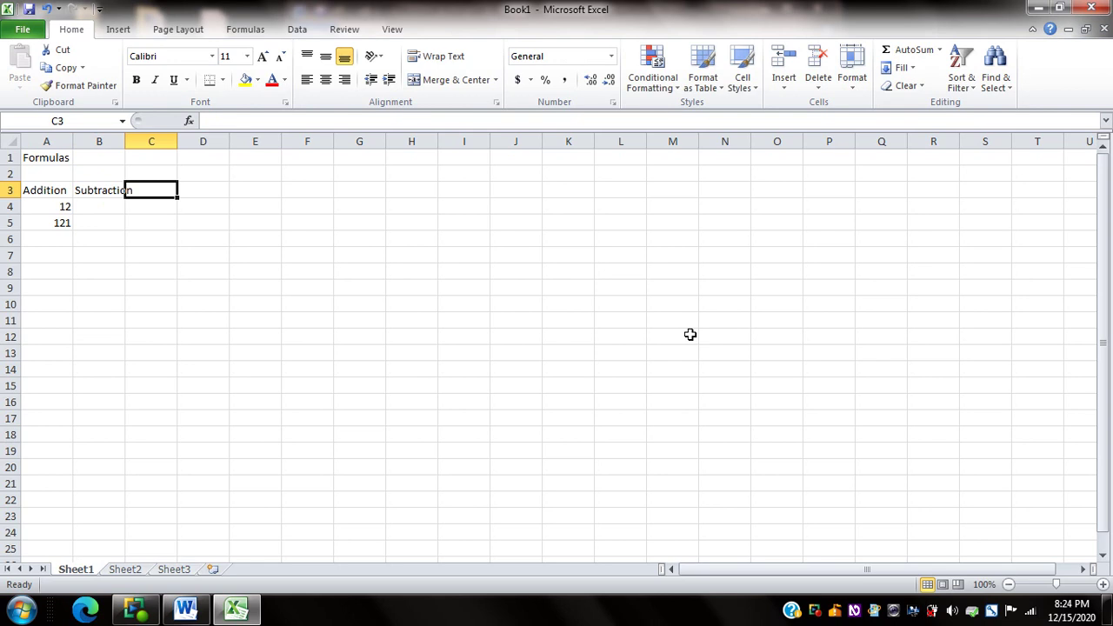
{"action": "type", "text": "M"}
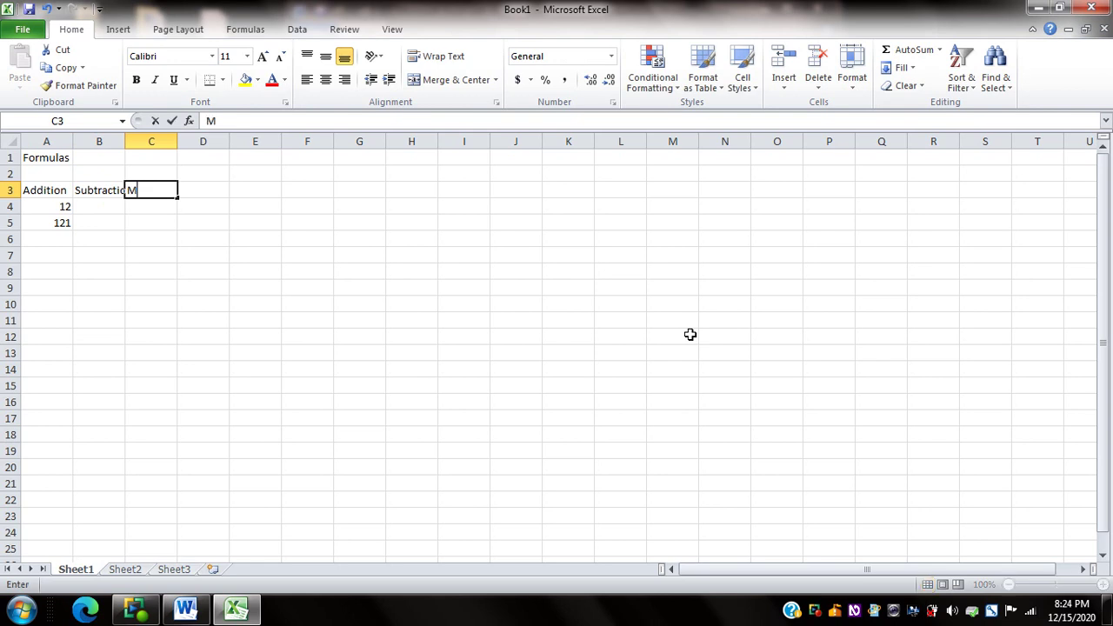
{"action": "type", "text": "ultiplication"}
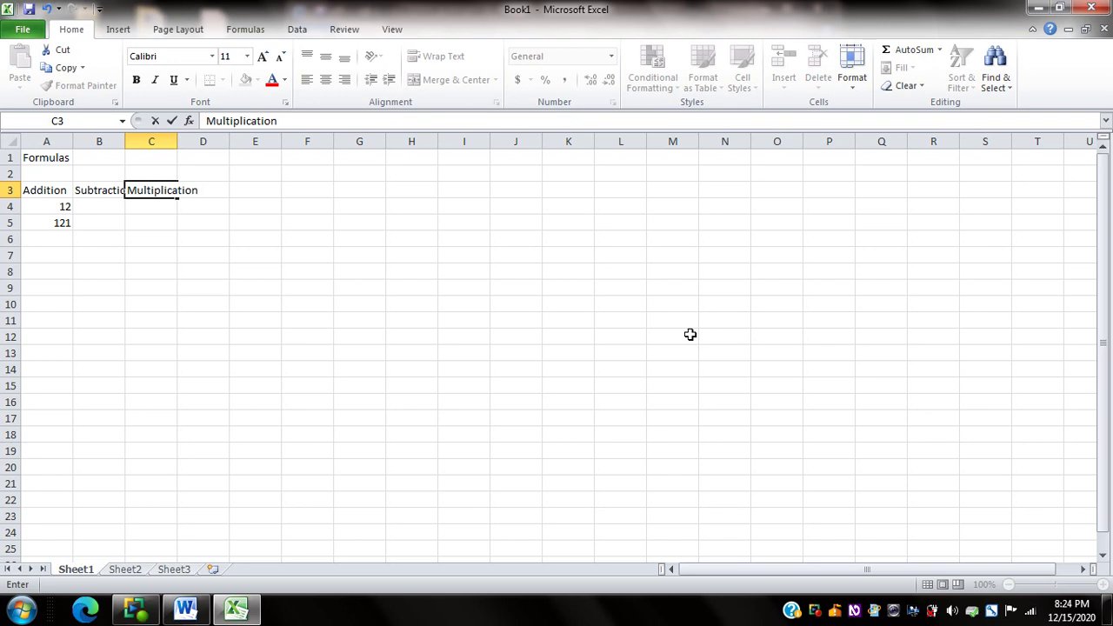
{"action": "key", "text": "Tab"}
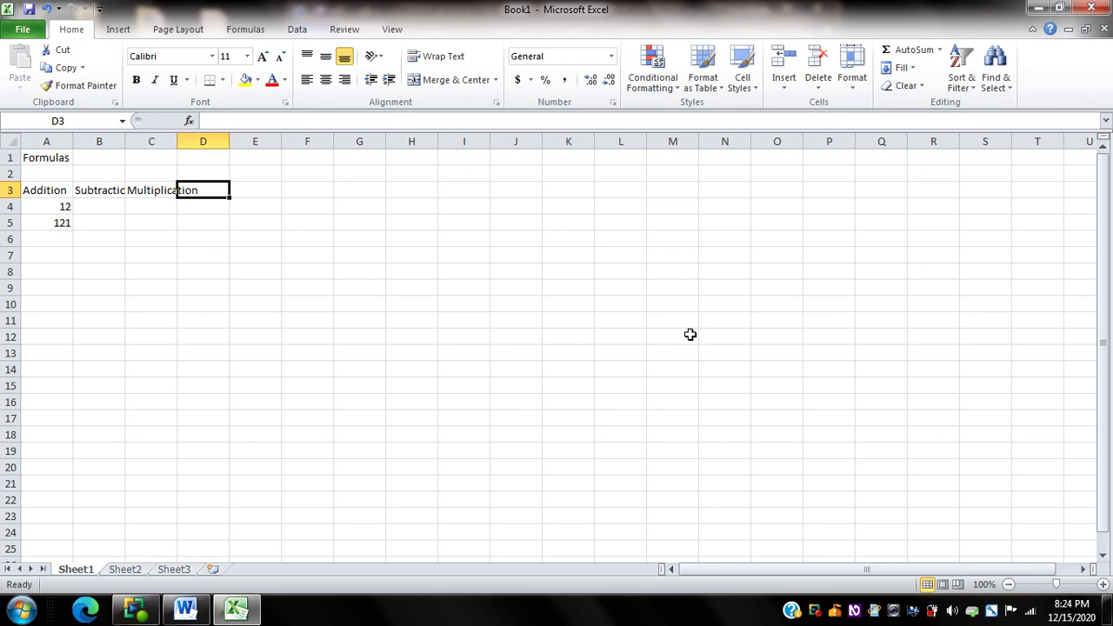
{"action": "type", "text": "Div"}
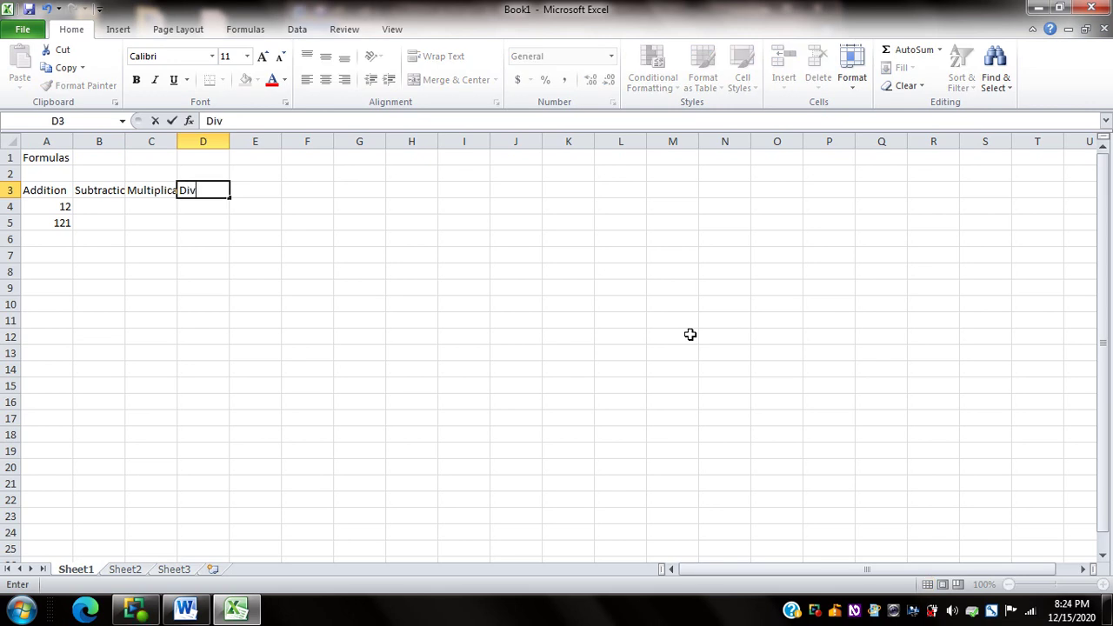
{"action": "type", "text": "ision"}
{"action": "key", "text": "Tab"}
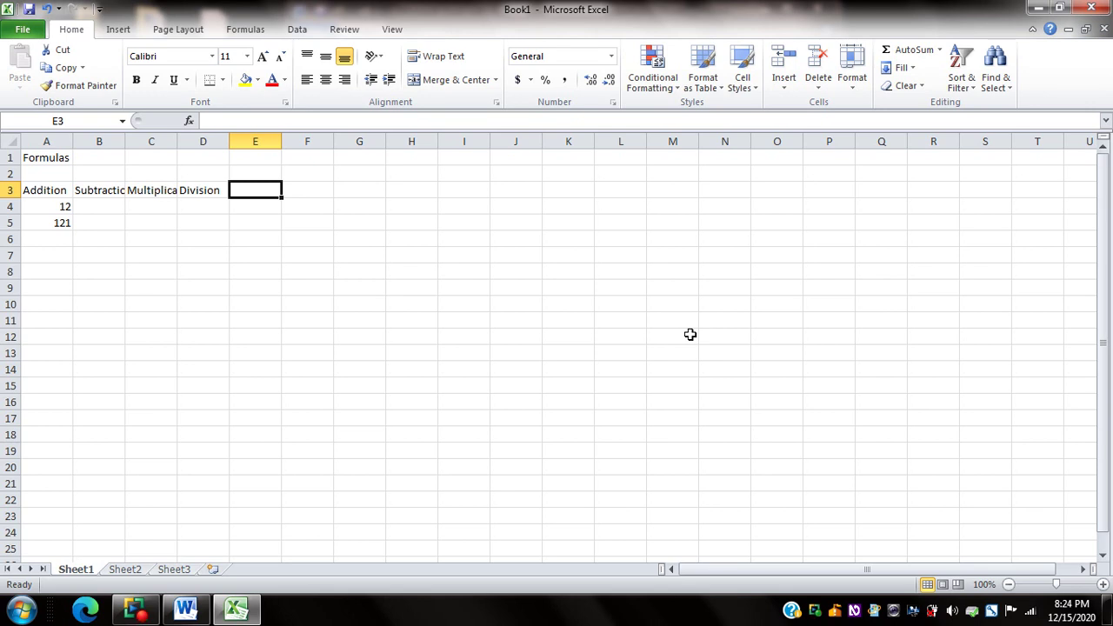
Enter the heading 'PEMDAS/BODMAS' in cell E3.
{"action": "type", "text": "PEMDAS"}
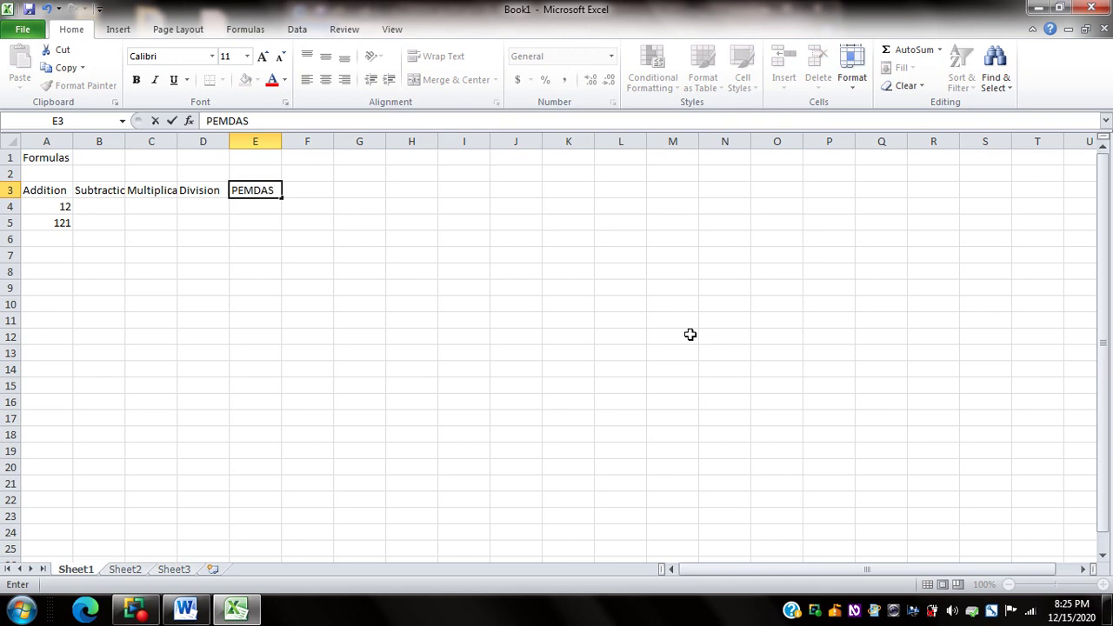
{"action": "type", "text": "/BODMAS"}
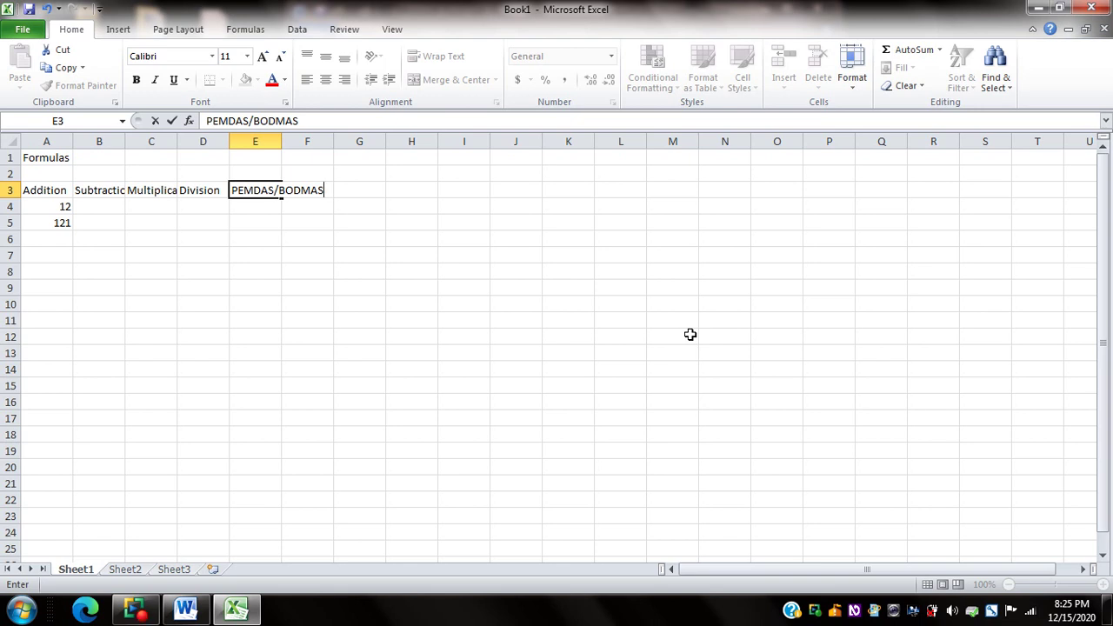
{"action": "key", "text": "Left"}
{"action": "key", "text": "Left"}
{"action": "key", "text": "Left"}
{"action": "key", "text": "Left"}
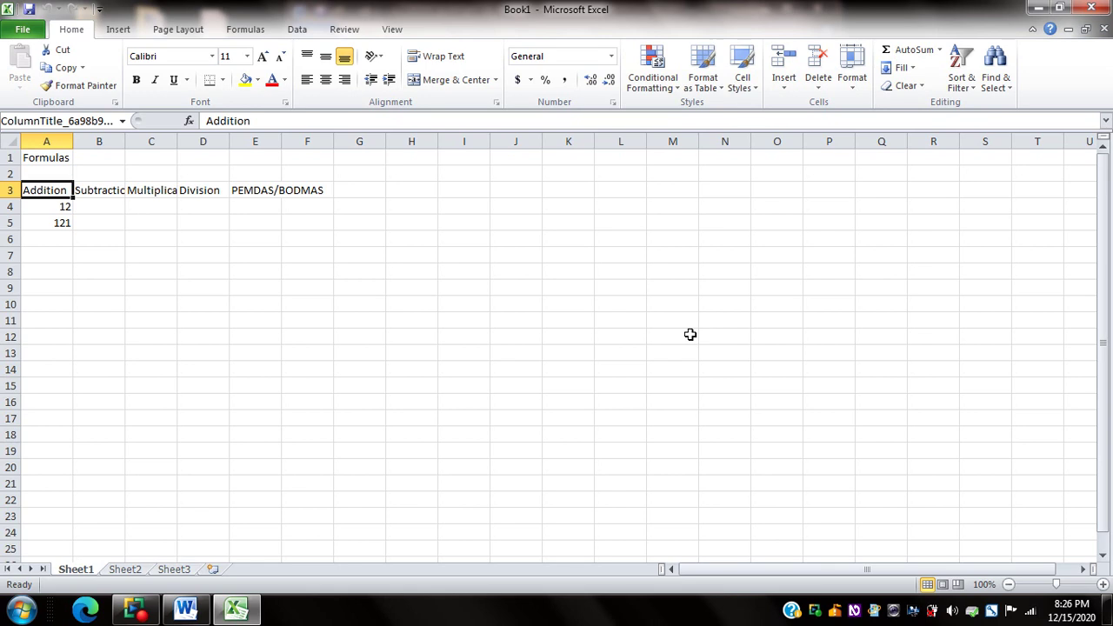
{"action": "key", "text": "Down"}
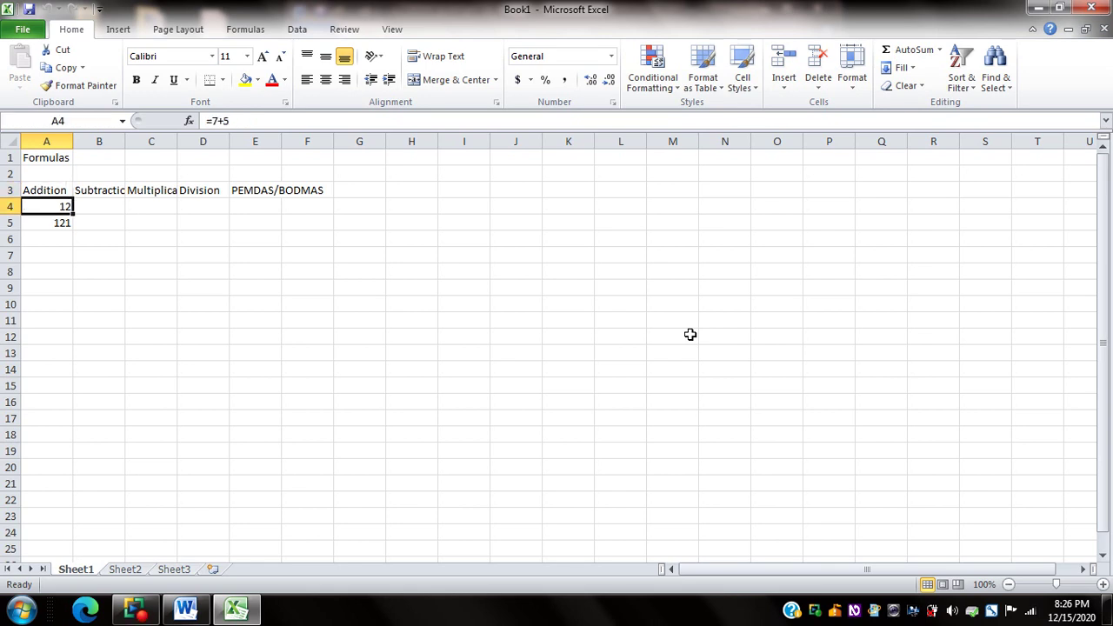
{"action": "key", "text": "Right"}
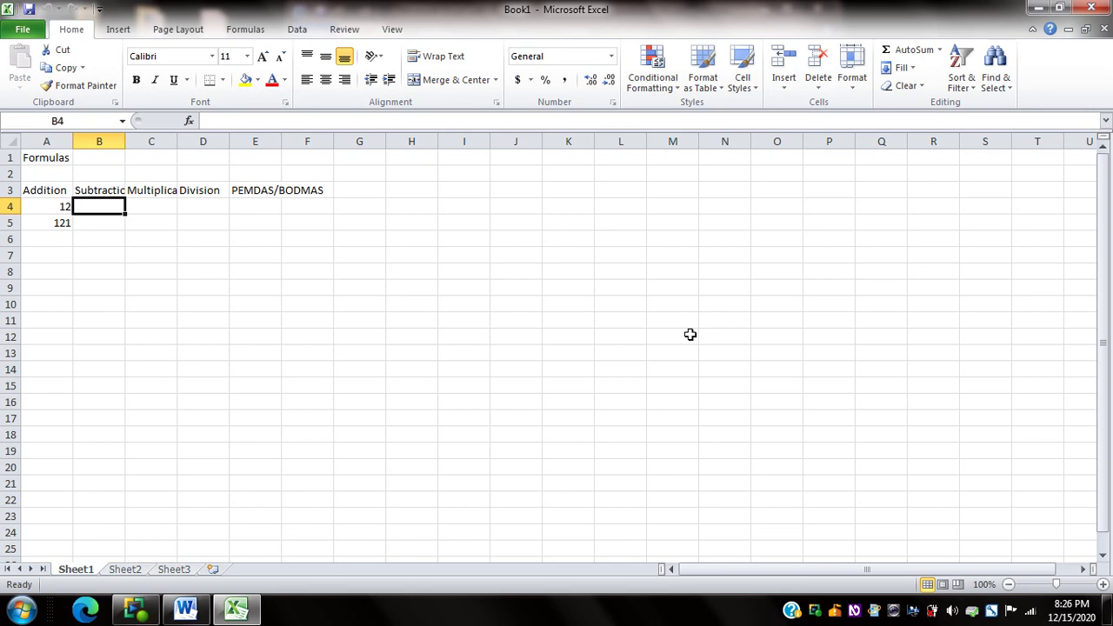
{"action": "key", "text": "Right"}
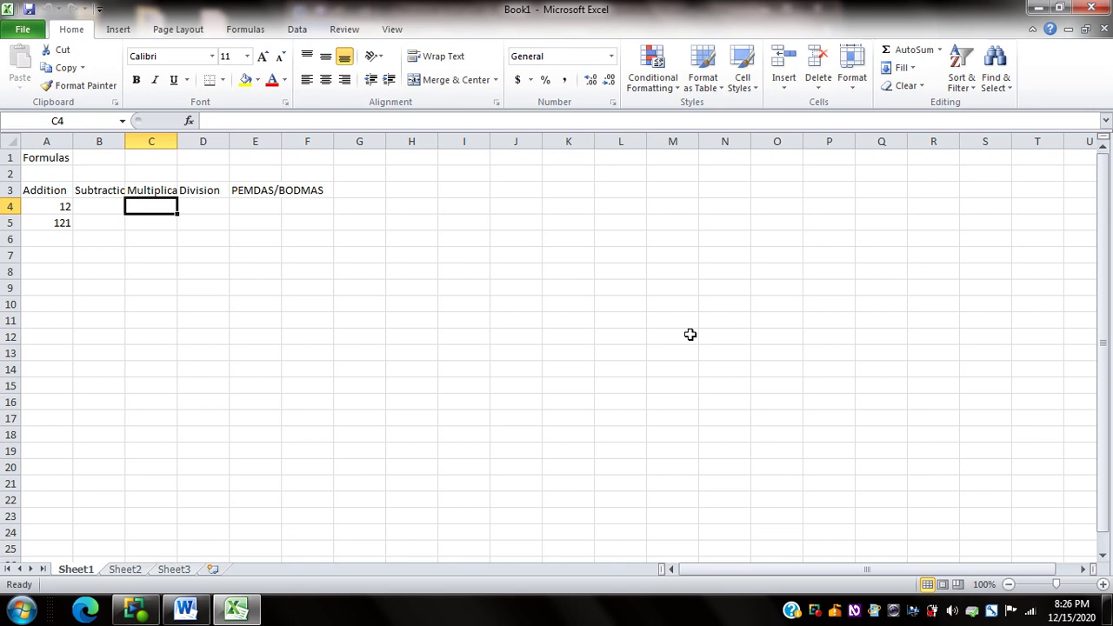
{"action": "key", "text": "Right"}
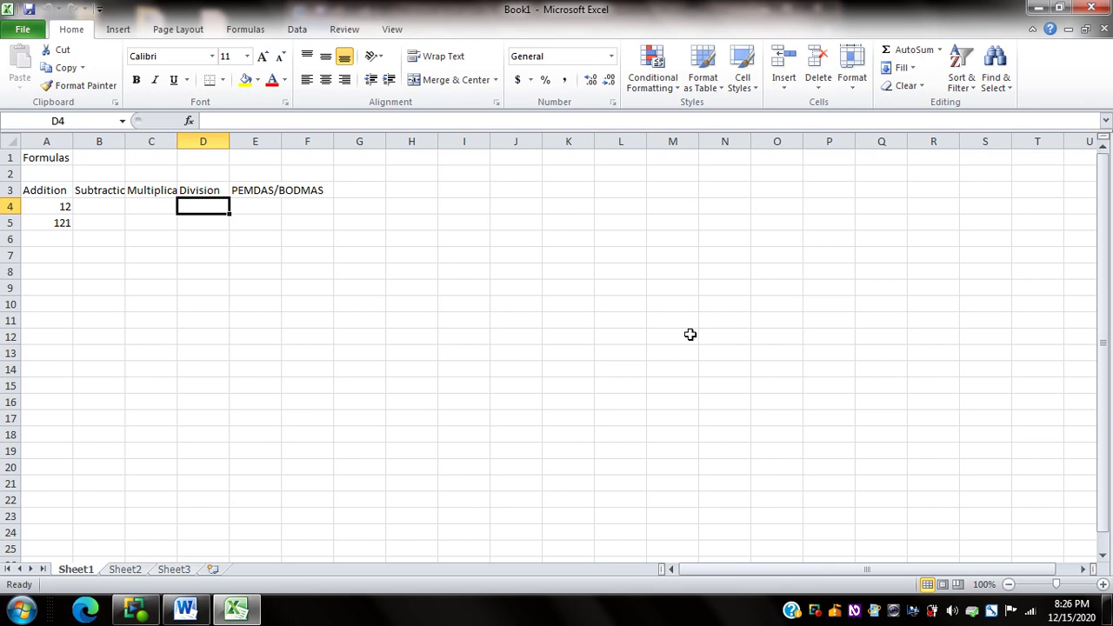
{"action": "key", "text": "Right"}
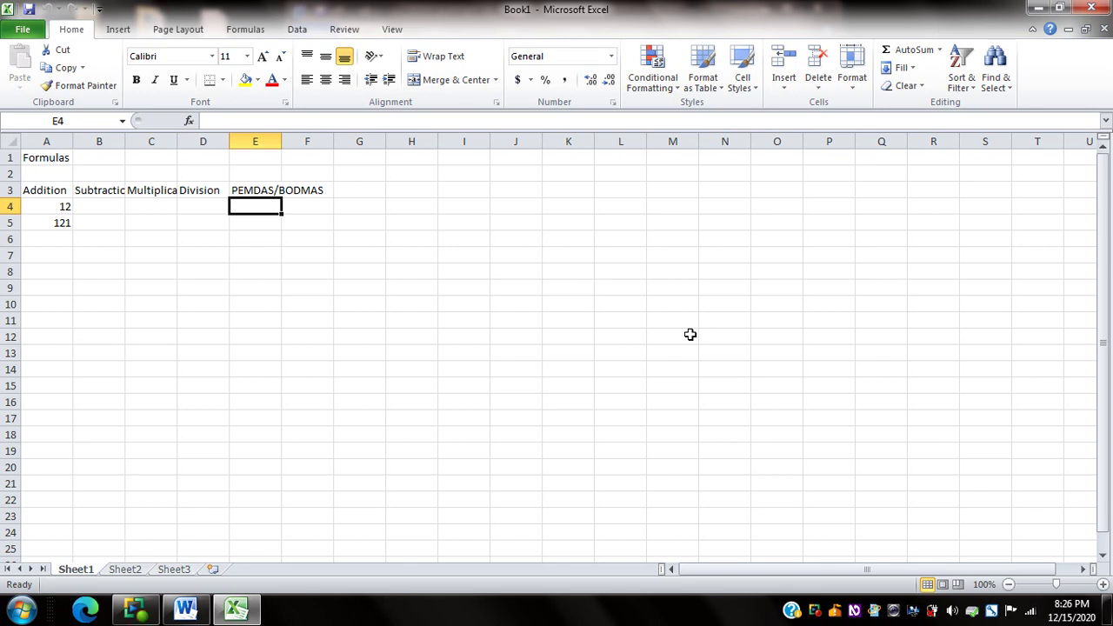
{"action": "key", "text": "Left"}
{"action": "key", "text": "Left"}
{"action": "key", "text": "Left"}
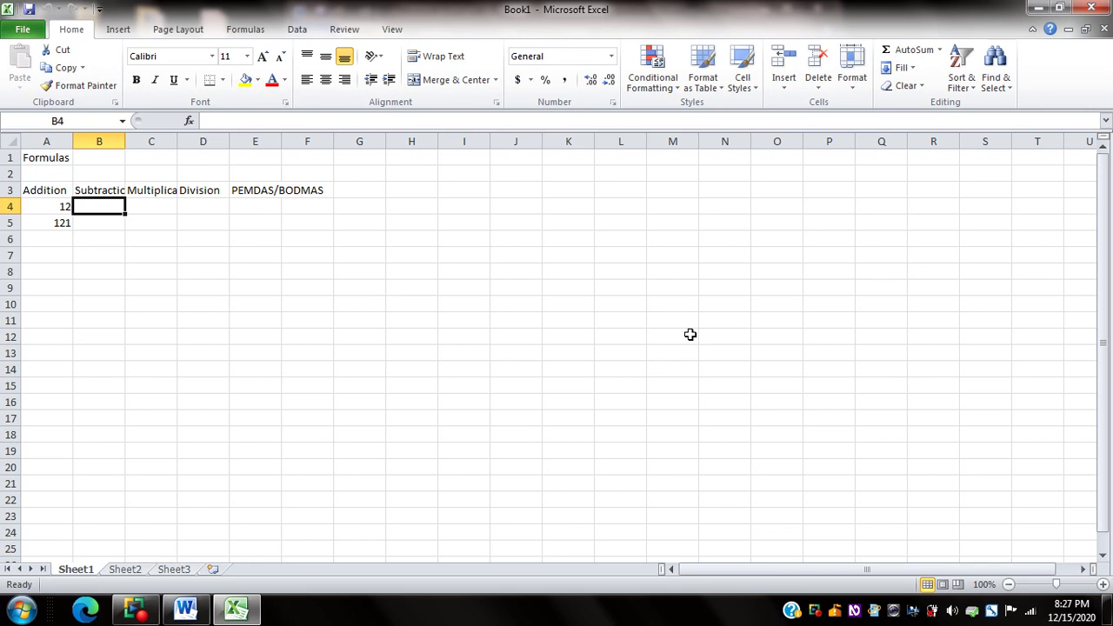
Enter =81-27 in B4 under Subtraction, showing 54, and check the formula.
{"action": "type", "text": "="}
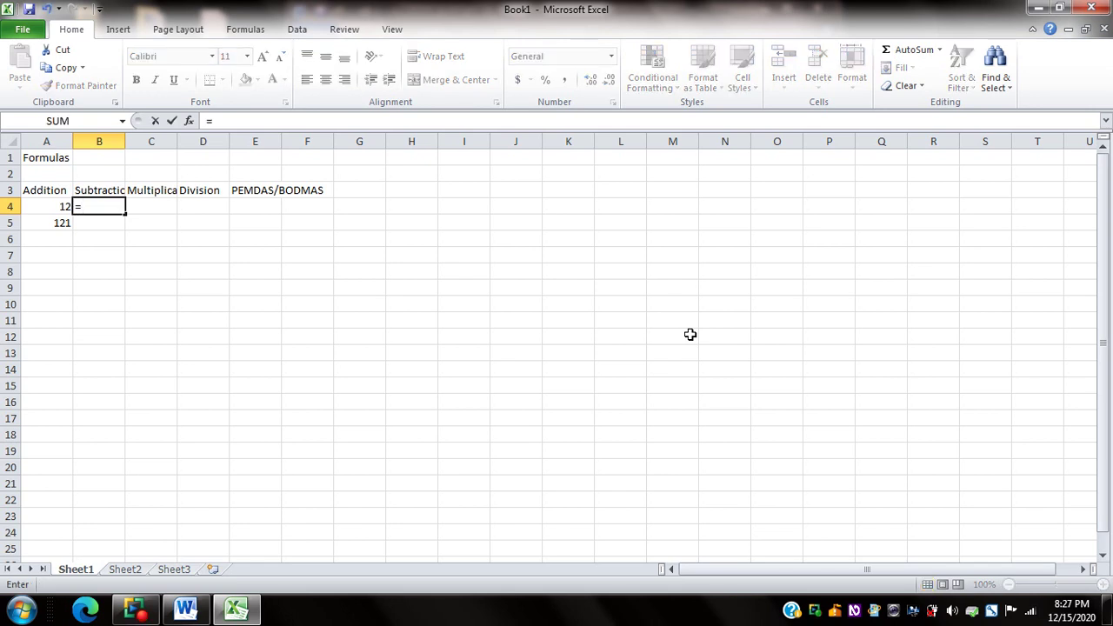
{"action": "type", "text": "81"}
{"action": "type", "text": "-27"}
{"action": "key", "text": "Return"}
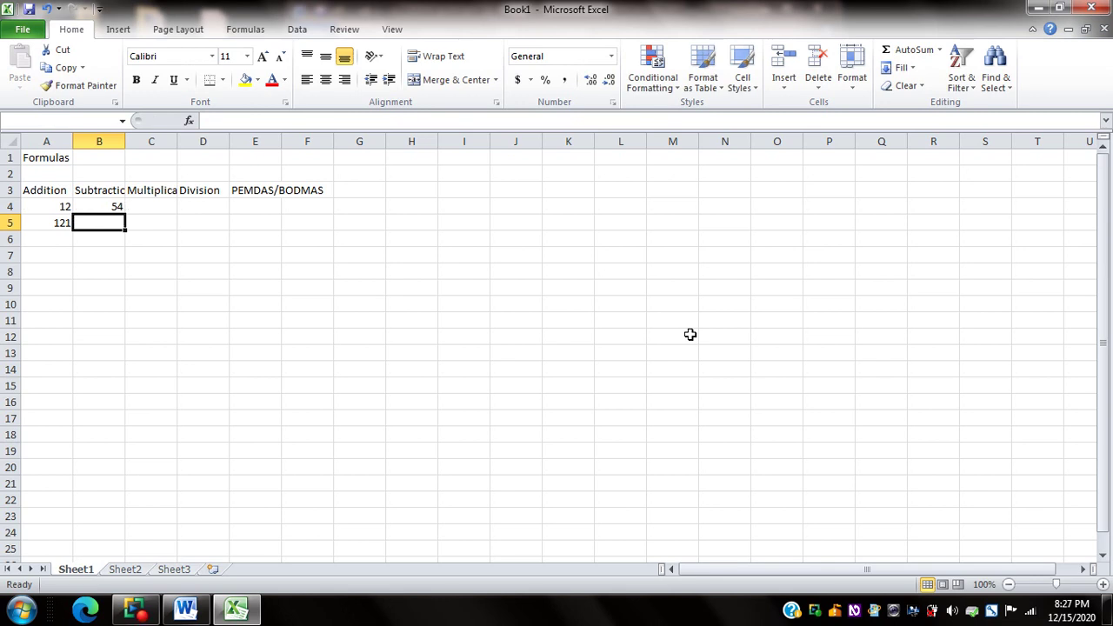
{"action": "key", "text": "Up"}
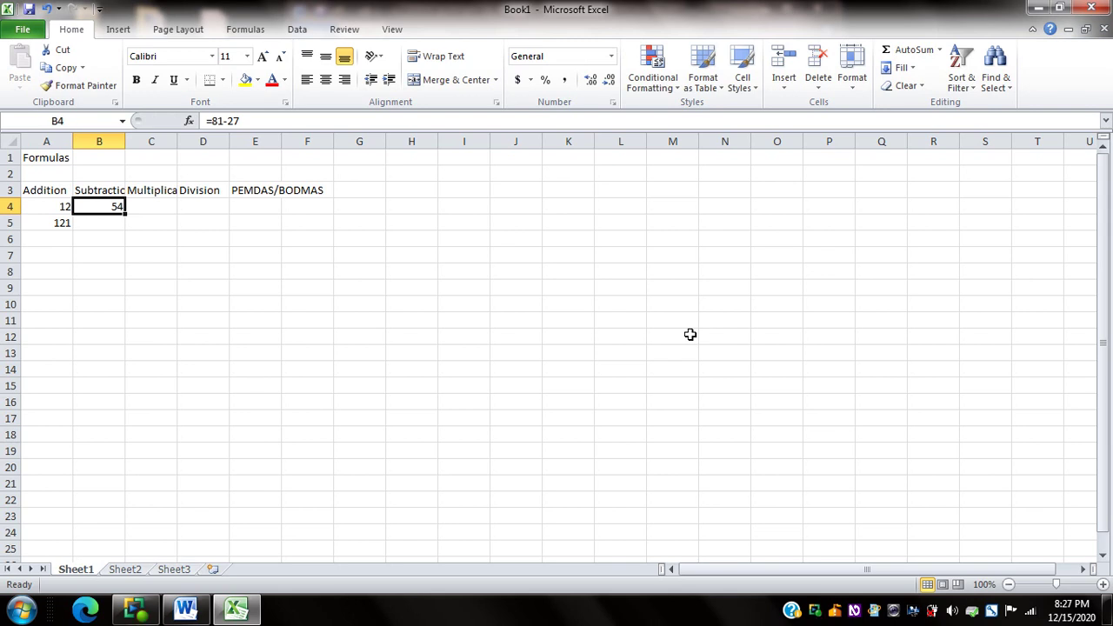
{"action": "key", "text": "Right"}
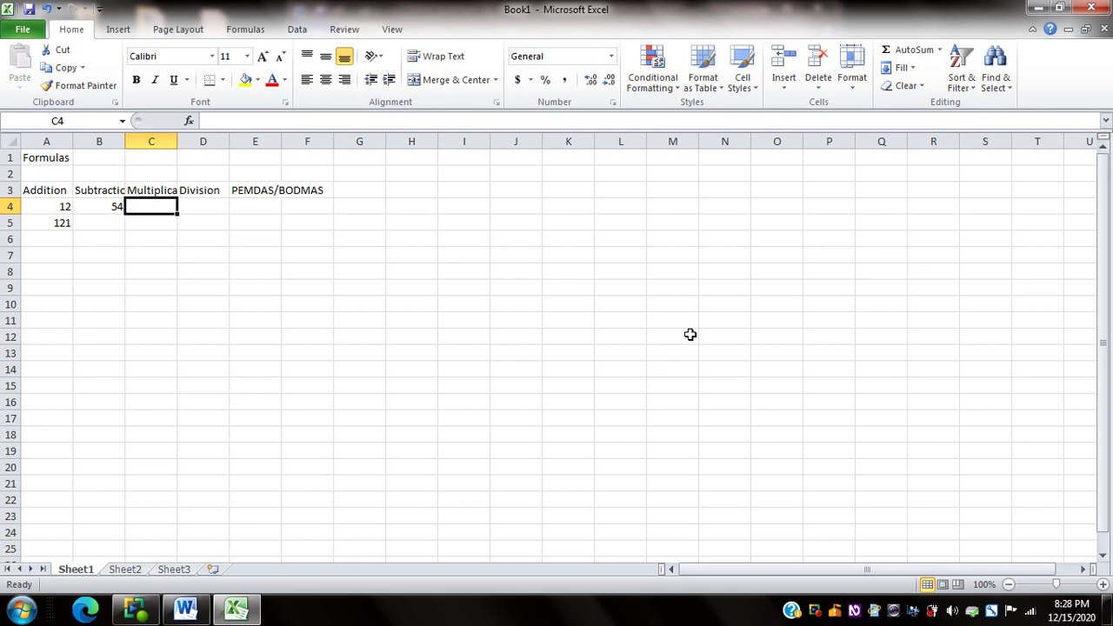
Enter =18*29 in C4 under Multiplication, showing 522, and check the formula.
{"action": "type", "text": "="}
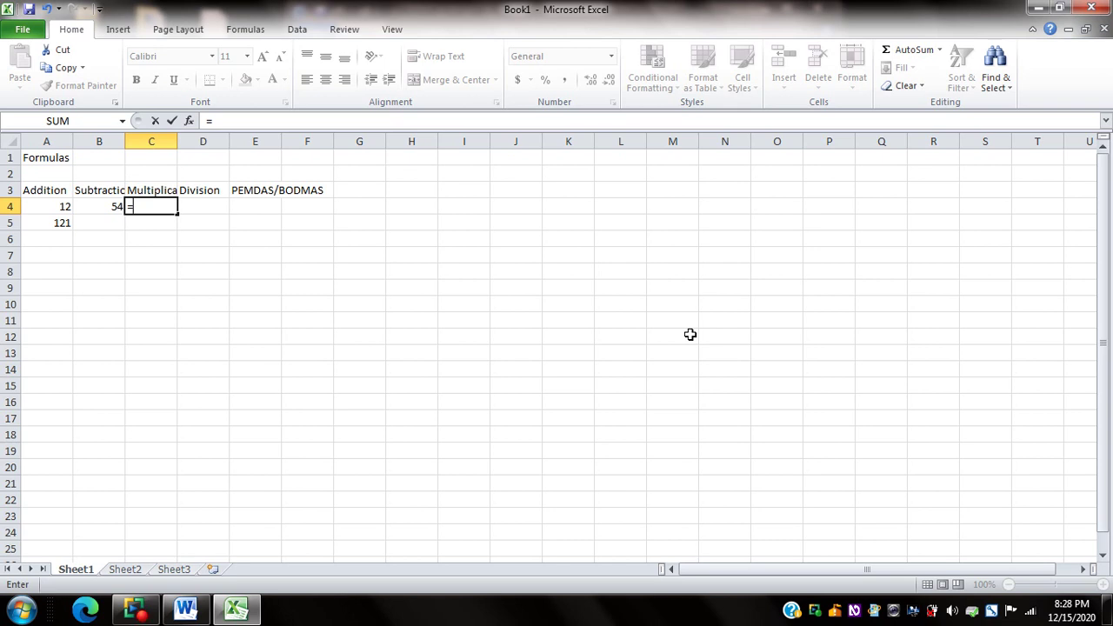
{"action": "type", "text": "18*29"}
{"action": "key", "text": "Return"}
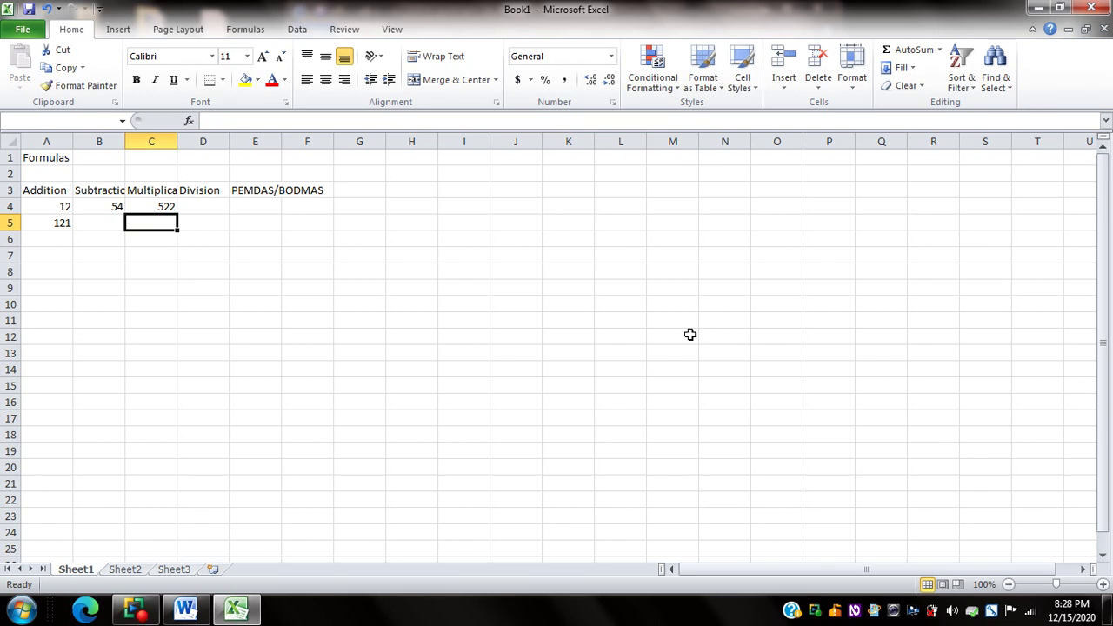
{"action": "key", "text": "Up"}
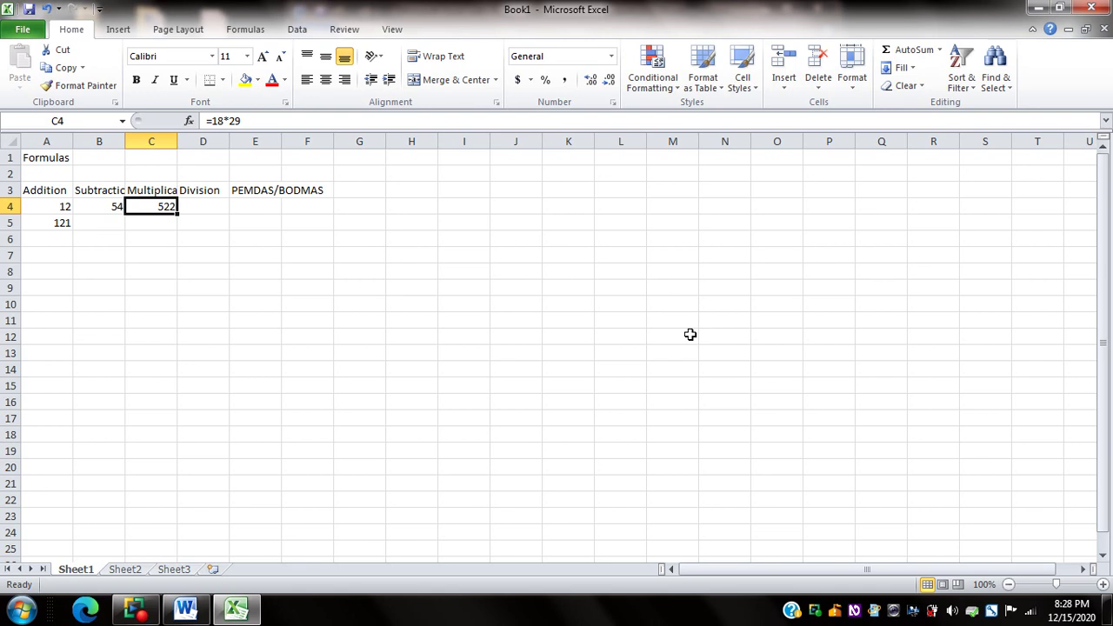
{"action": "key", "text": "Right"}
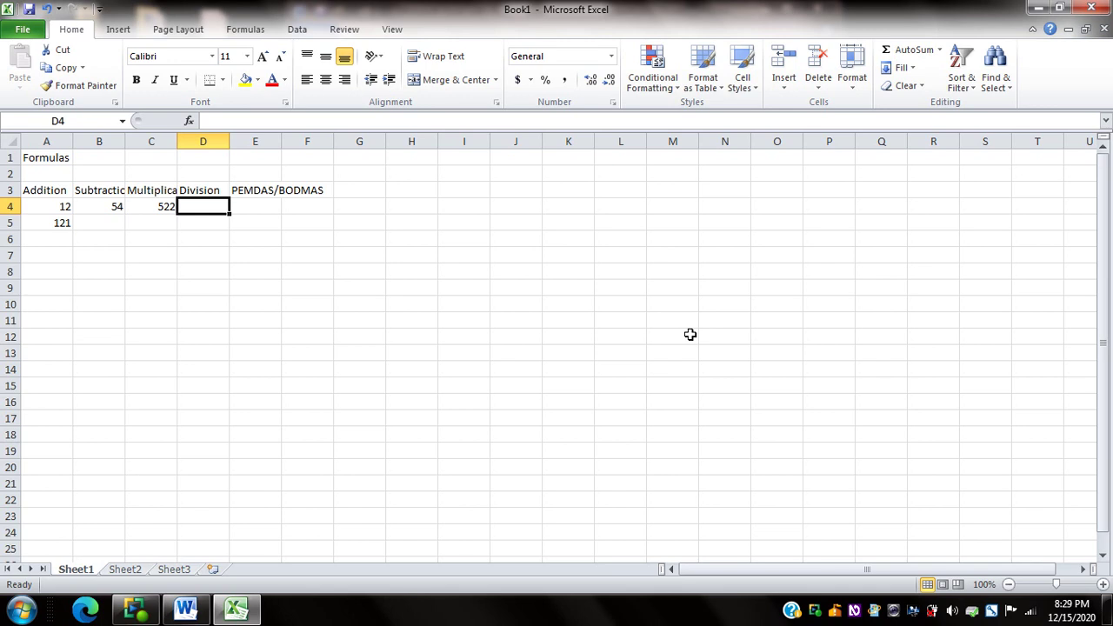
Enter =343/49 in D4 under Division, showing 7, and check the formula.
{"action": "type", "text": "="}
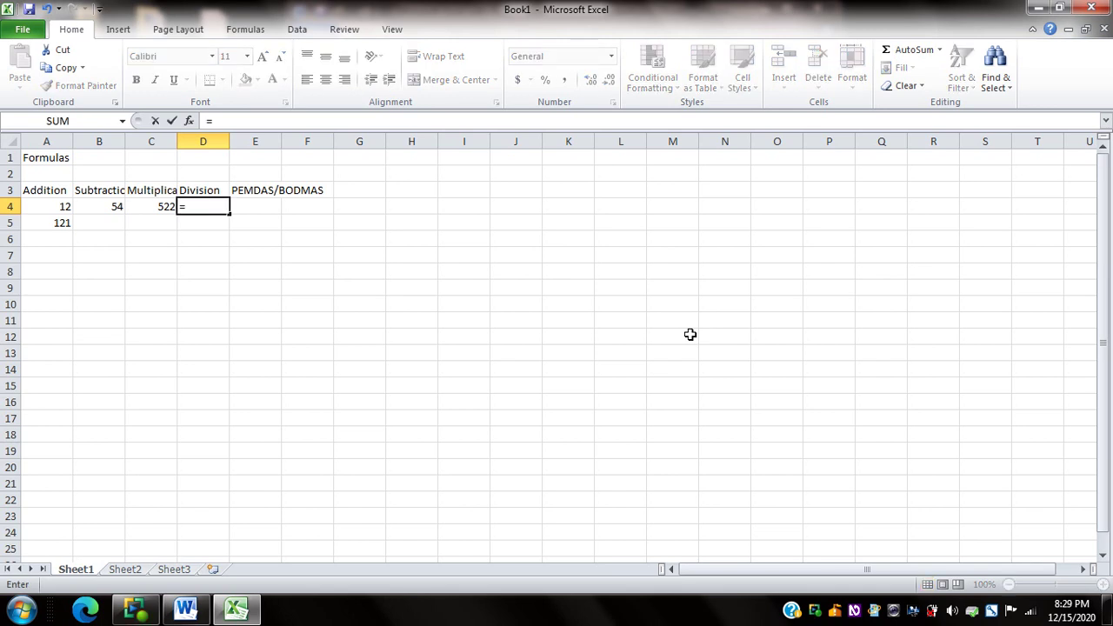
{"action": "type", "text": "343"}
{"action": "type", "text": "/49"}
{"action": "key", "text": "Return"}
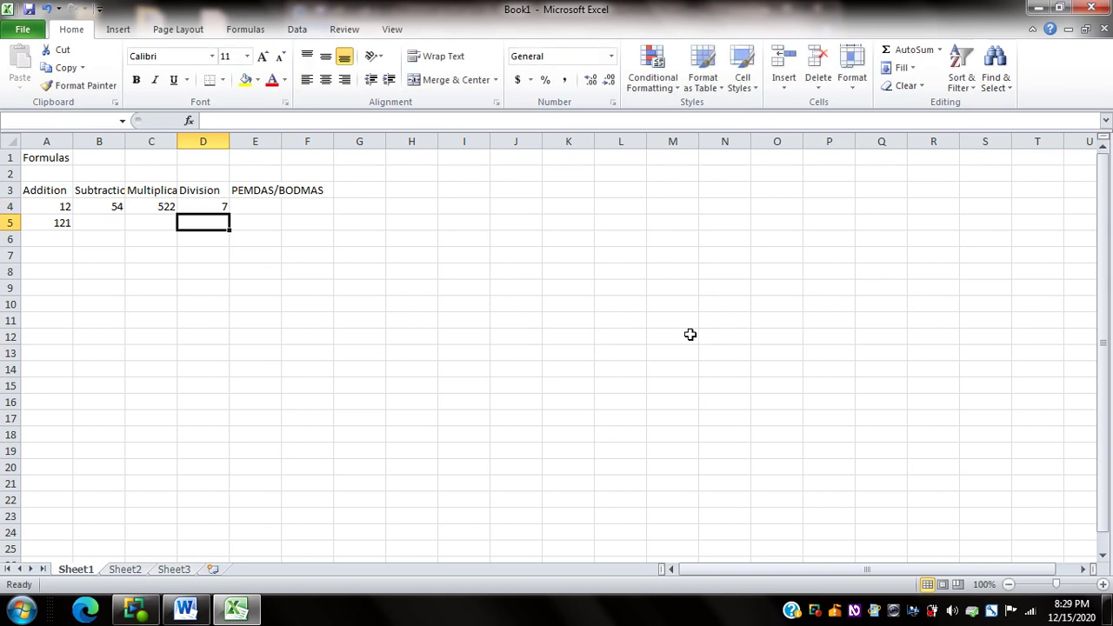
{"action": "key", "text": "Up"}
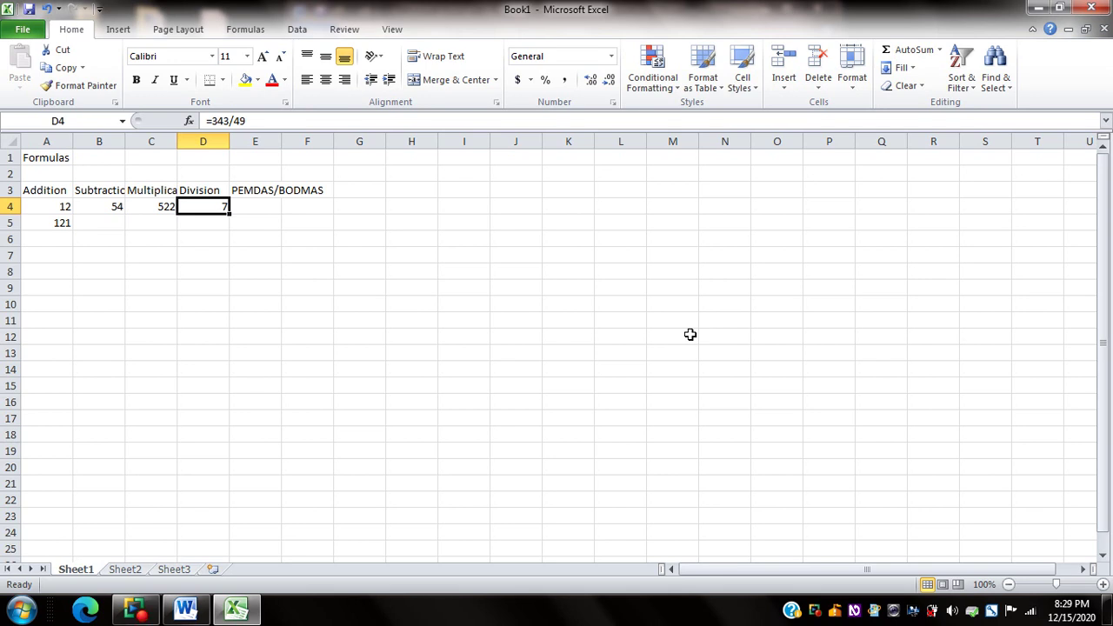
{"action": "key", "text": "Right"}
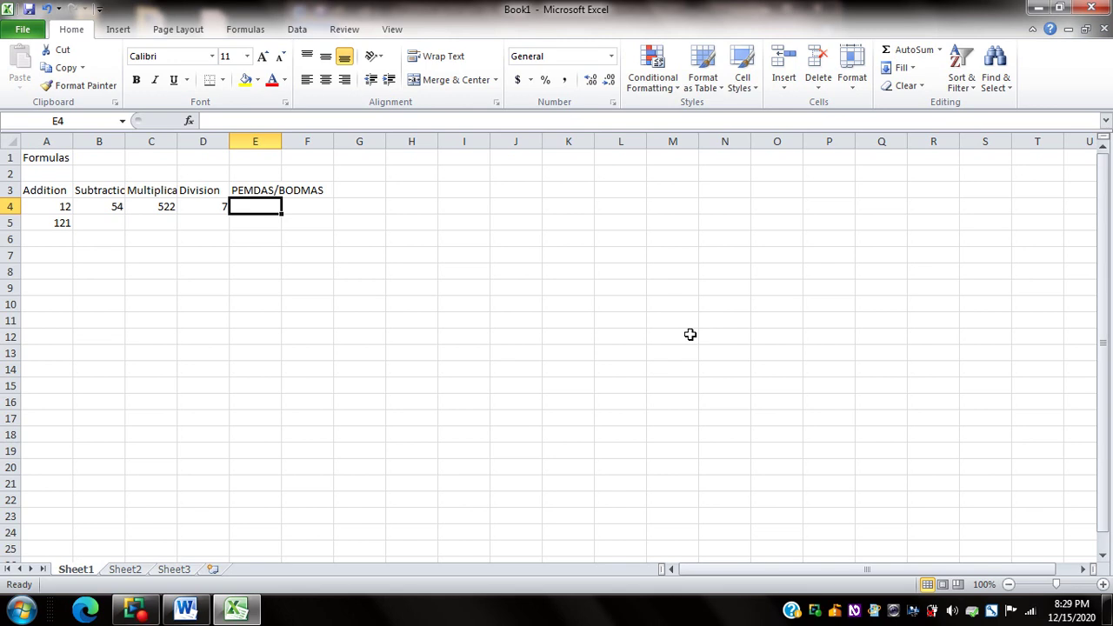
Enter the formula =(12+25)*8 in E4 so it shows 296.
{"action": "type", "text": "="}
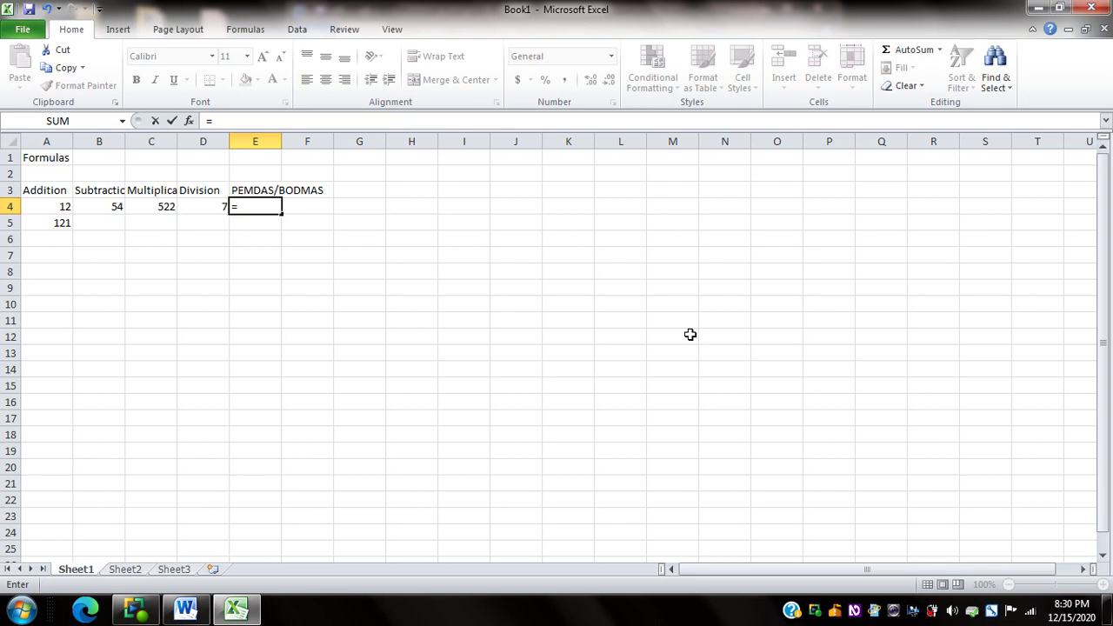
{"action": "type", "text": "("}
{"action": "type", "text": "12+25"}
{"action": "type", "text": ")"}
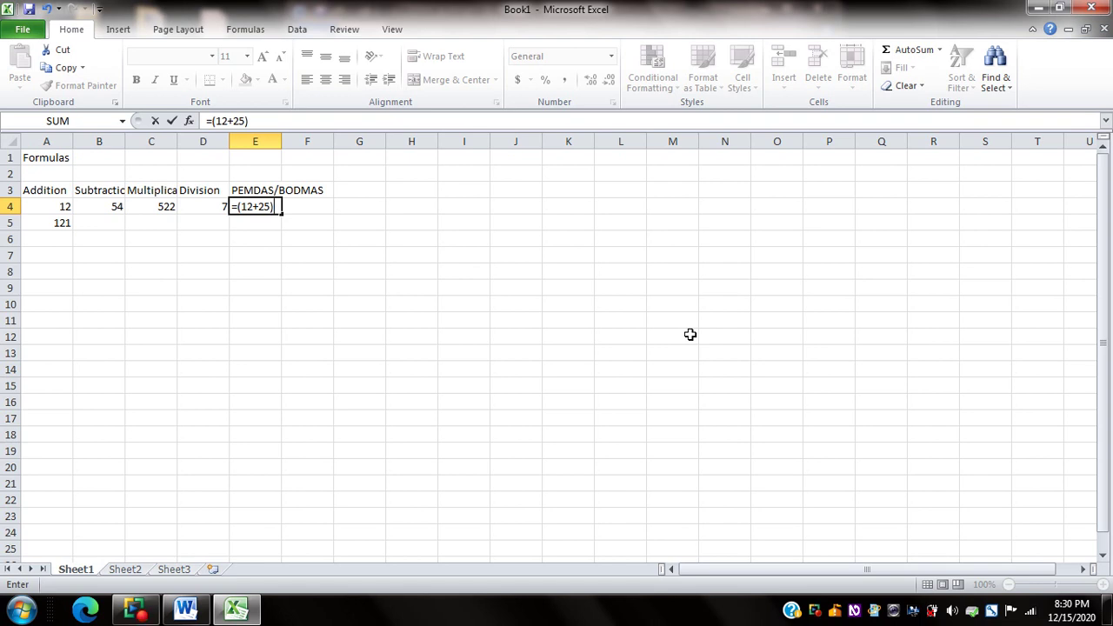
{"action": "type", "text": "*8"}
{"action": "key", "text": "Return"}
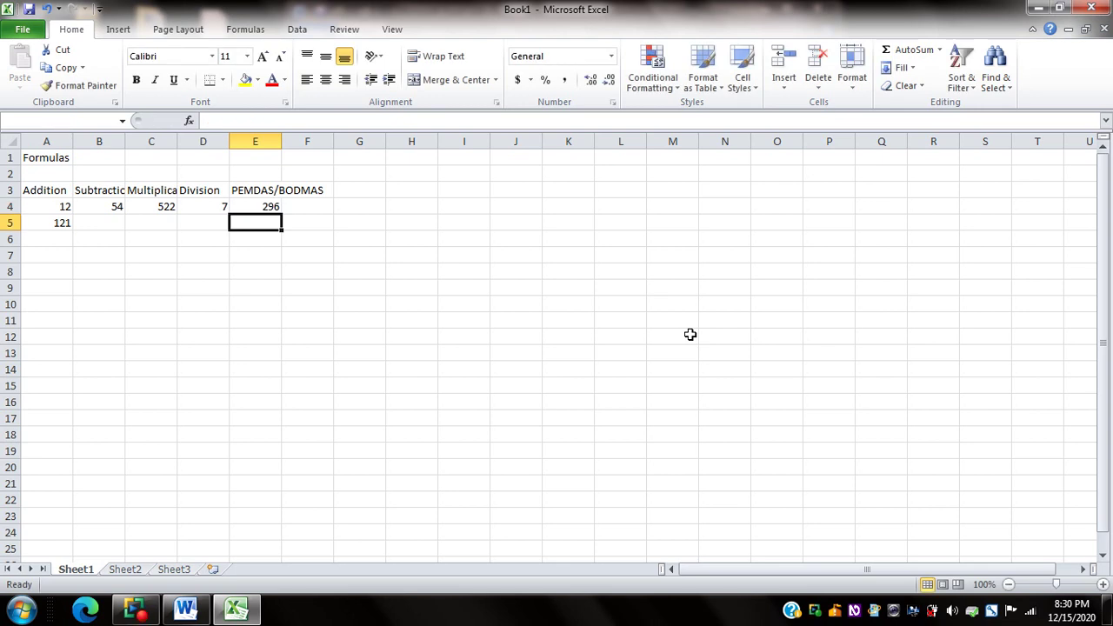
{"action": "key", "text": "Up"}
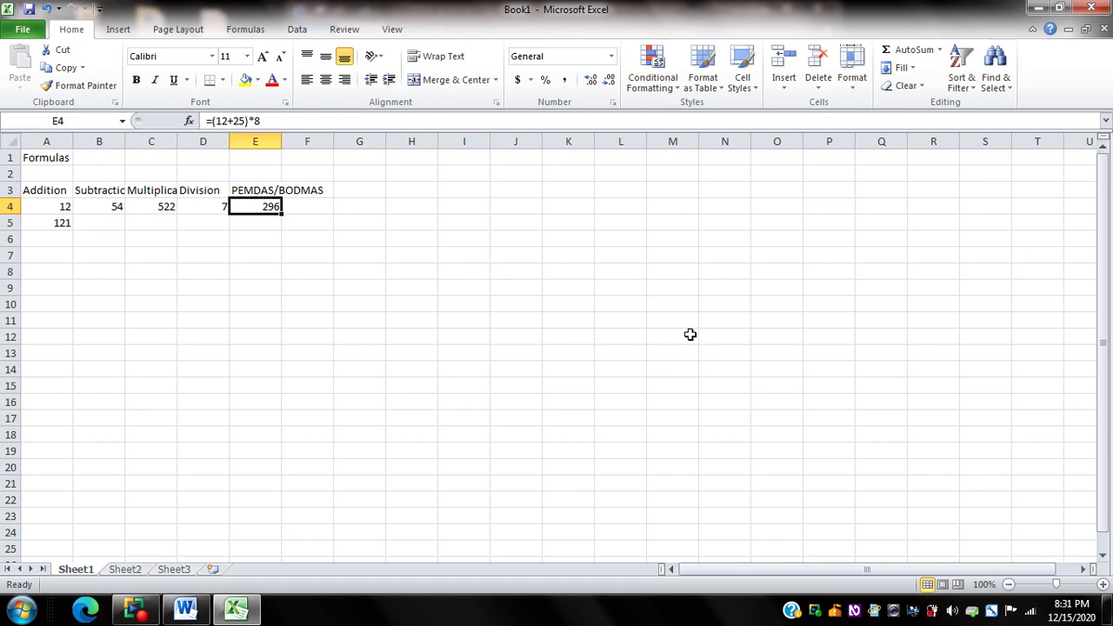
Review the bracketed 12+25 part of E4's formula and recommit it.
{"action": "key", "text": "F2"}
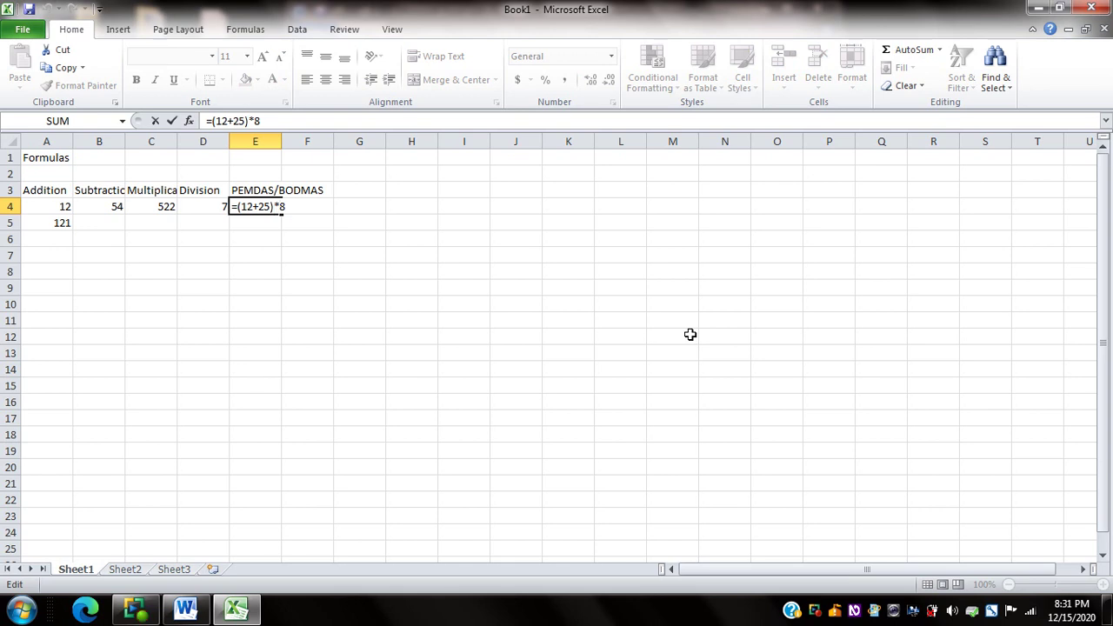
{"action": "key", "text": "Left"}
{"action": "key", "text": "Left"}
{"action": "key", "text": "Left"}
{"action": "key", "text": "Left"}
{"action": "key", "text": "Left"}
{"action": "key", "text": "Left"}
{"action": "key", "text": "Left"}
{"action": "key", "text": "Left"}
{"action": "key", "text": "Right"}
{"action": "key", "text": "Right"}
{"action": "key", "text": "Left"}
{"action": "key", "text": "Left"}
{"action": "key", "text": "Left"}
{"action": "key", "text": "Left"}
{"action": "key", "text": "Left"}
{"action": "key", "text": "Left"}
{"action": "key", "text": "Left"}
{"action": "key", "text": "ctrl+Return"}
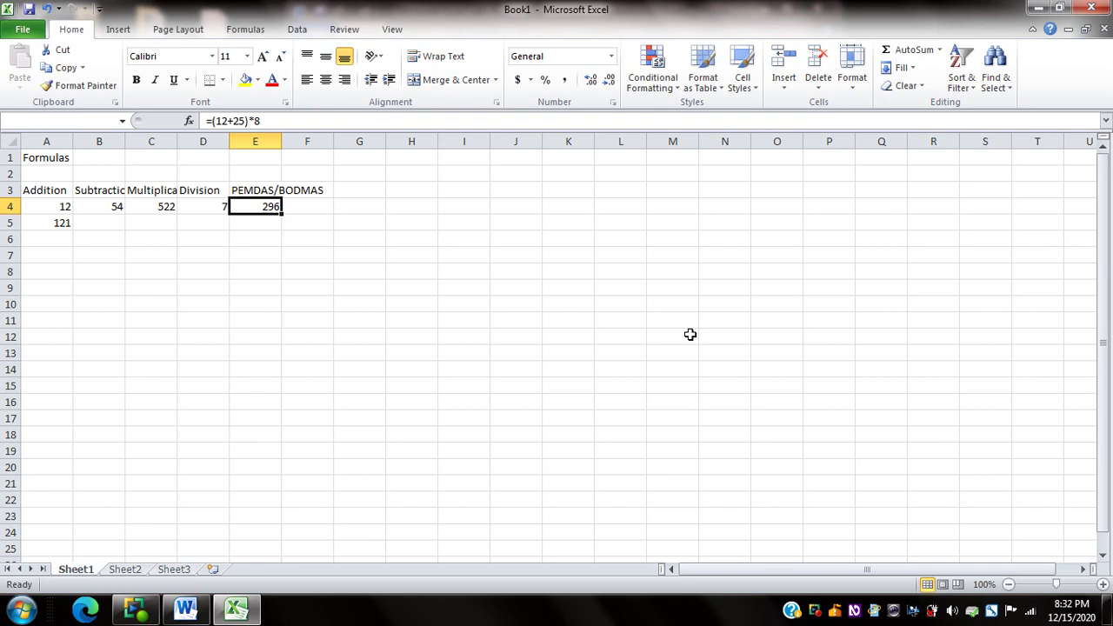
Enter =14+8*5 in E5 so it shows 54, then reselect E5 to review it.
{"action": "key", "text": "Down"}
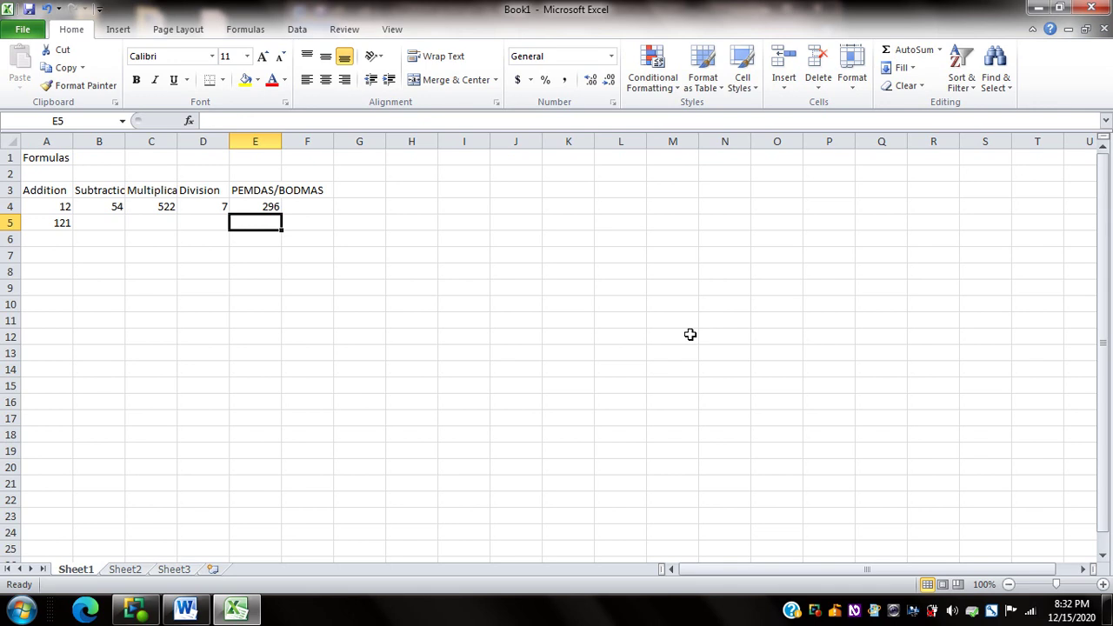
{"action": "type", "text": "="}
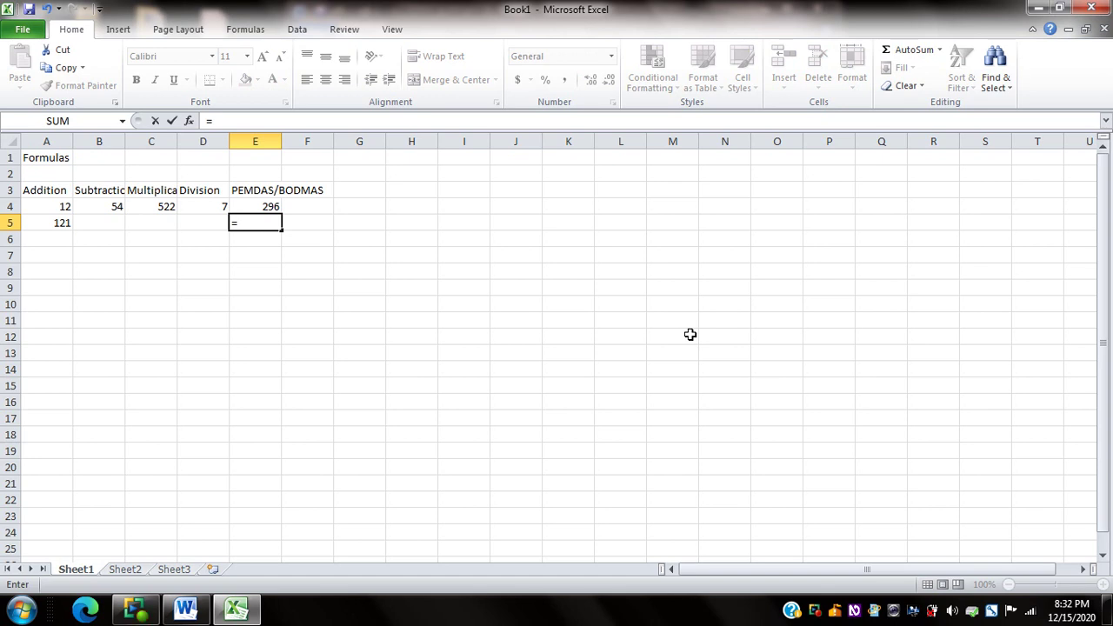
{"action": "type", "text": "14+8"}
{"action": "type", "text": "*"}
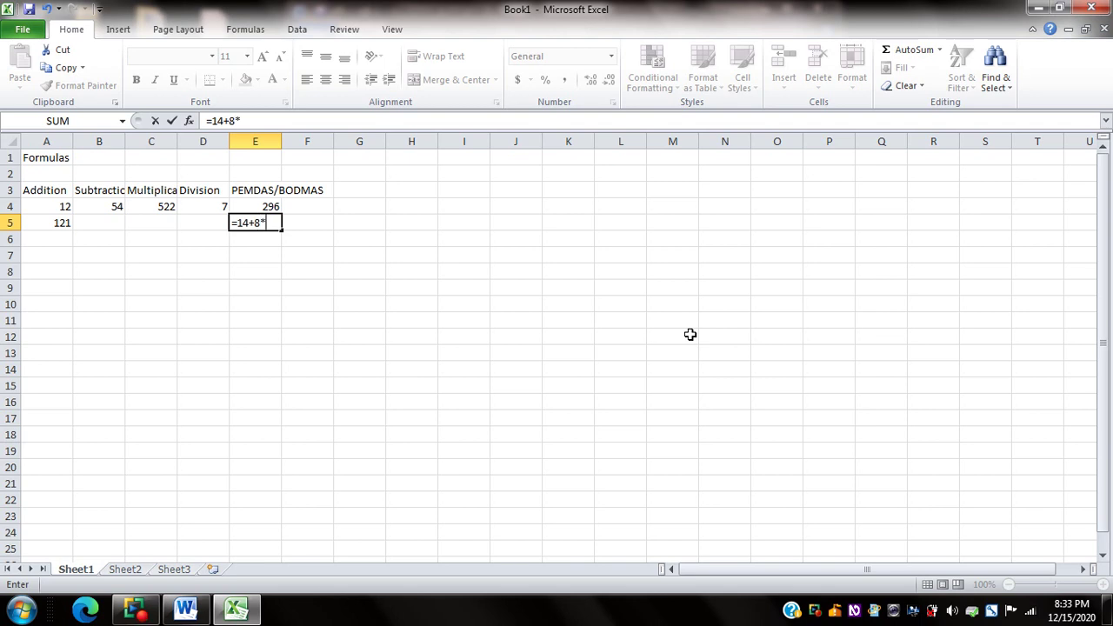
{"action": "type", "text": "5"}
{"action": "key", "text": "Return"}
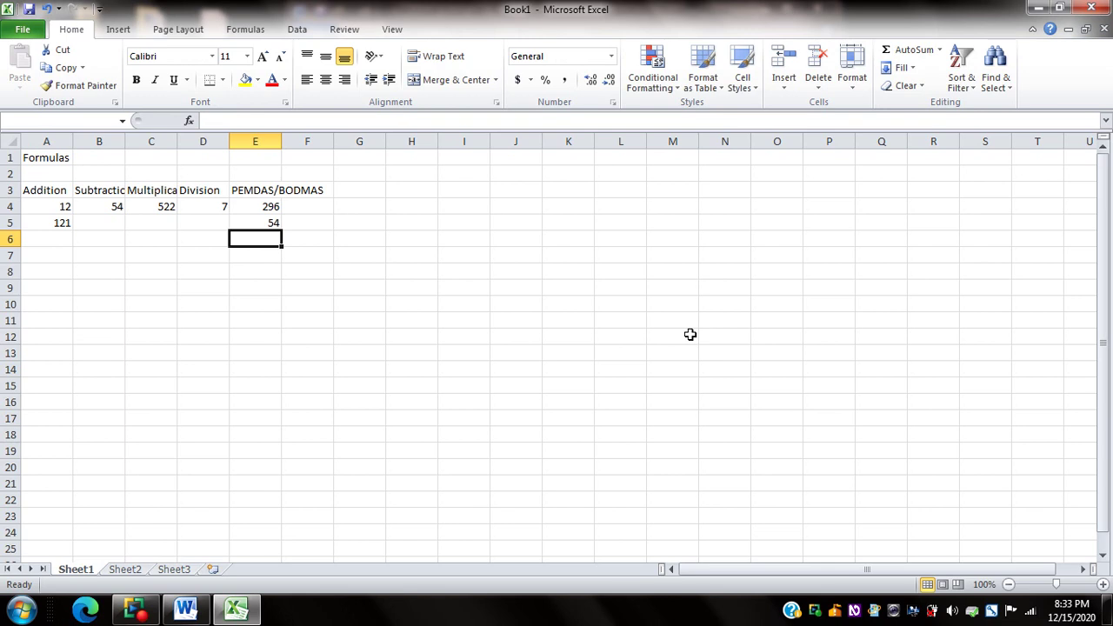
{"action": "key", "text": "Up"}
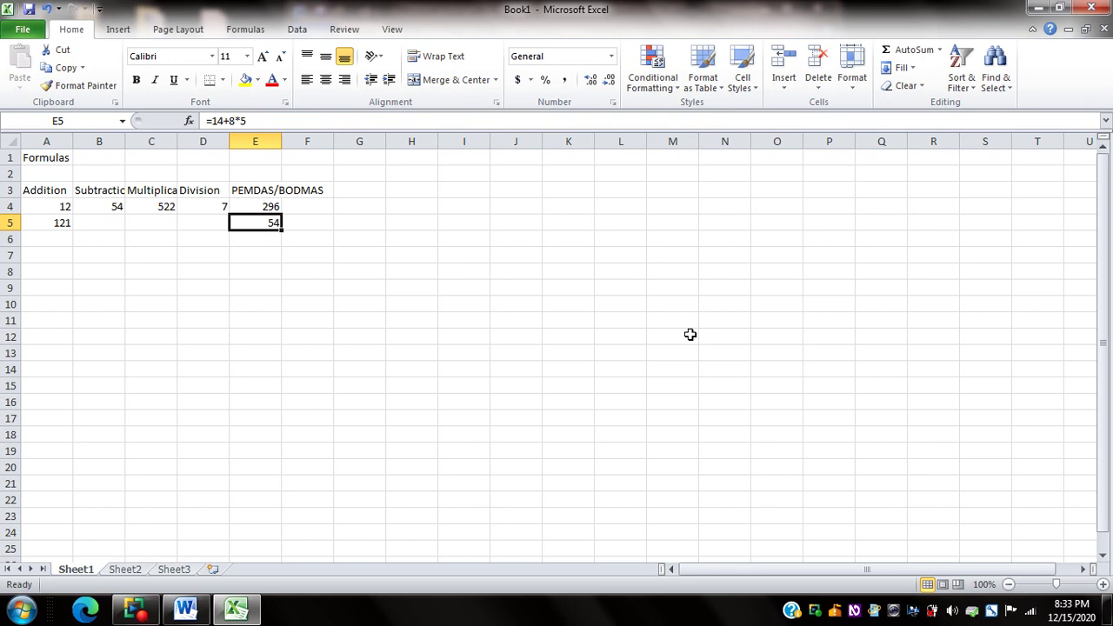
{"action": "key", "text": "F2"}
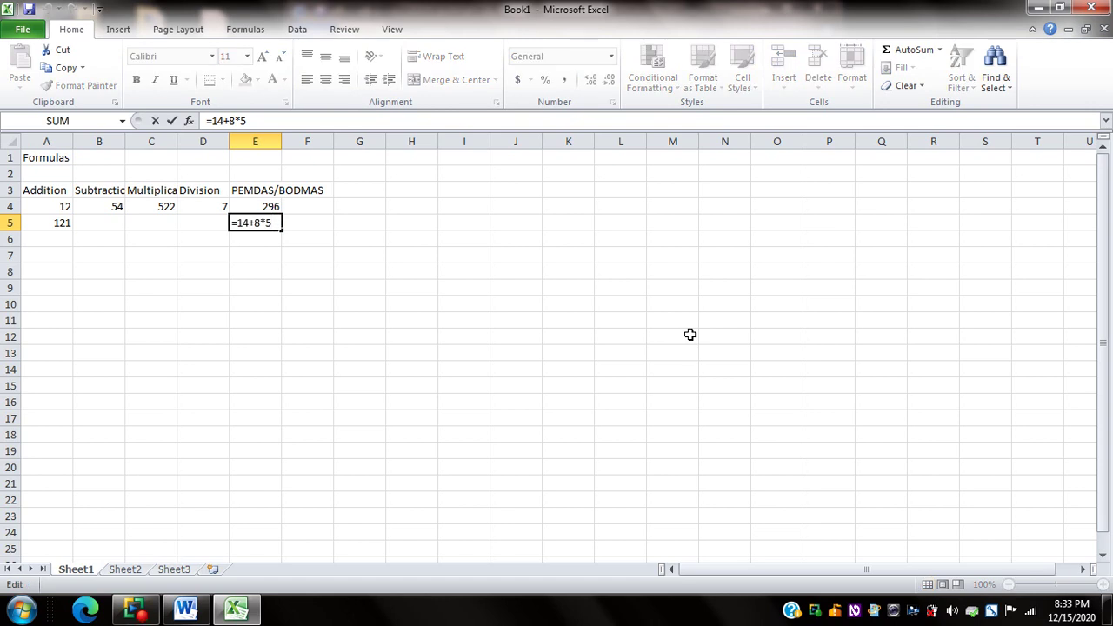
{"action": "key", "text": "Left"}
{"action": "key", "text": "Left"}
{"action": "key", "text": "Left"}
{"action": "key", "text": "Left"}
{"action": "key", "text": "Left"}
{"action": "key", "text": "Left"}
{"action": "key", "text": "Right"}
{"action": "key", "text": "Right"}
{"action": "key", "text": "Right"}
{"action": "key", "text": "Right"}
{"action": "key", "text": "Right"}
{"action": "key", "text": "Left"}
{"action": "key", "text": "Left"}
{"action": "key", "text": "Left"}
{"action": "key", "text": "Left"}
{"action": "key", "text": "Left"}
{"action": "key", "text": "ctrl+Return"}
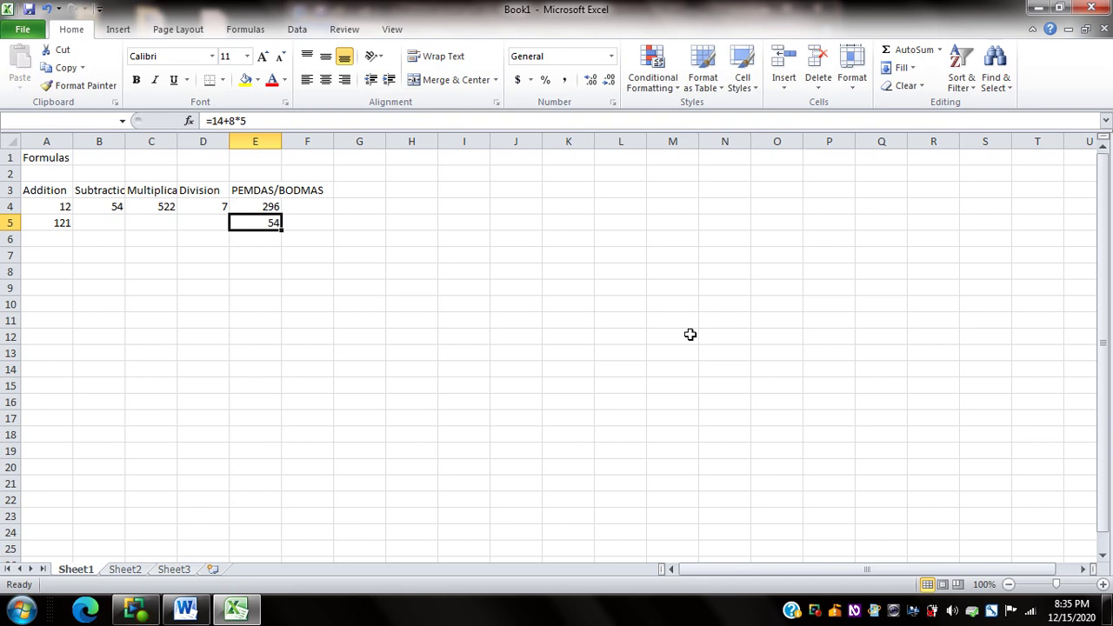
{"action": "key", "text": "Down"}
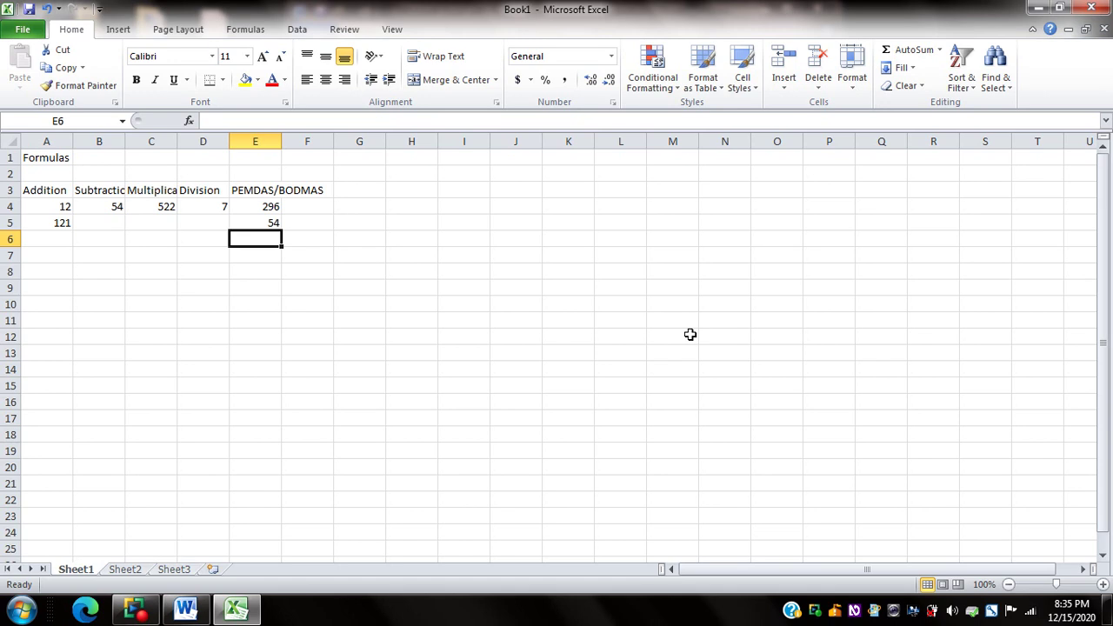
Enter =24-8/2 in E6 so it shows 20, then reselect E6 to review it.
{"action": "type", "text": "="}
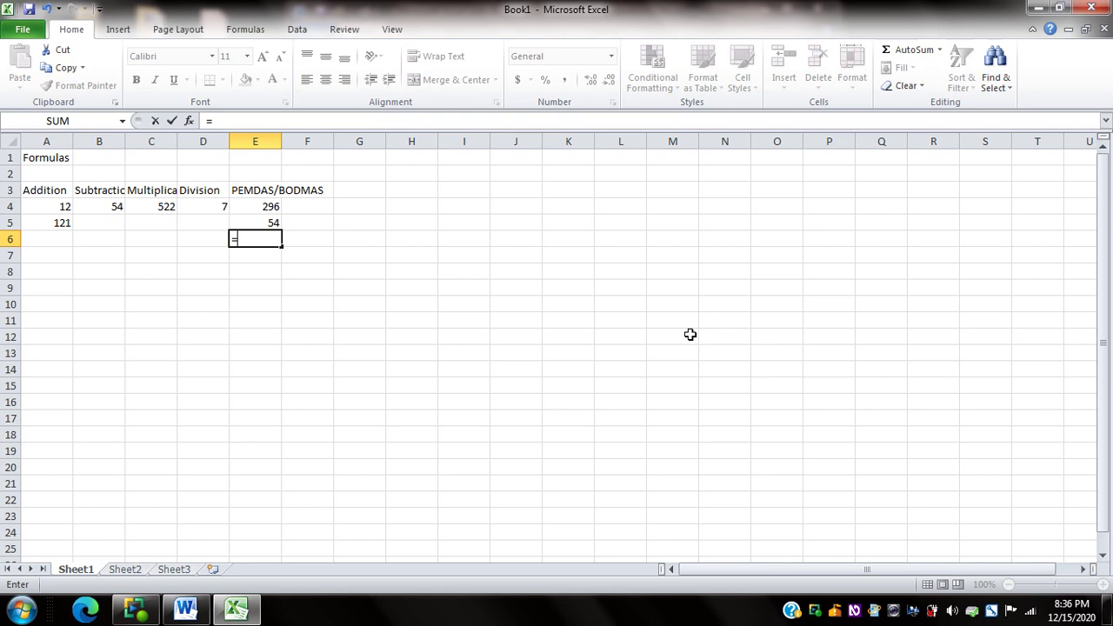
{"action": "type", "text": "24-8/2"}
{"action": "key", "text": "Return"}
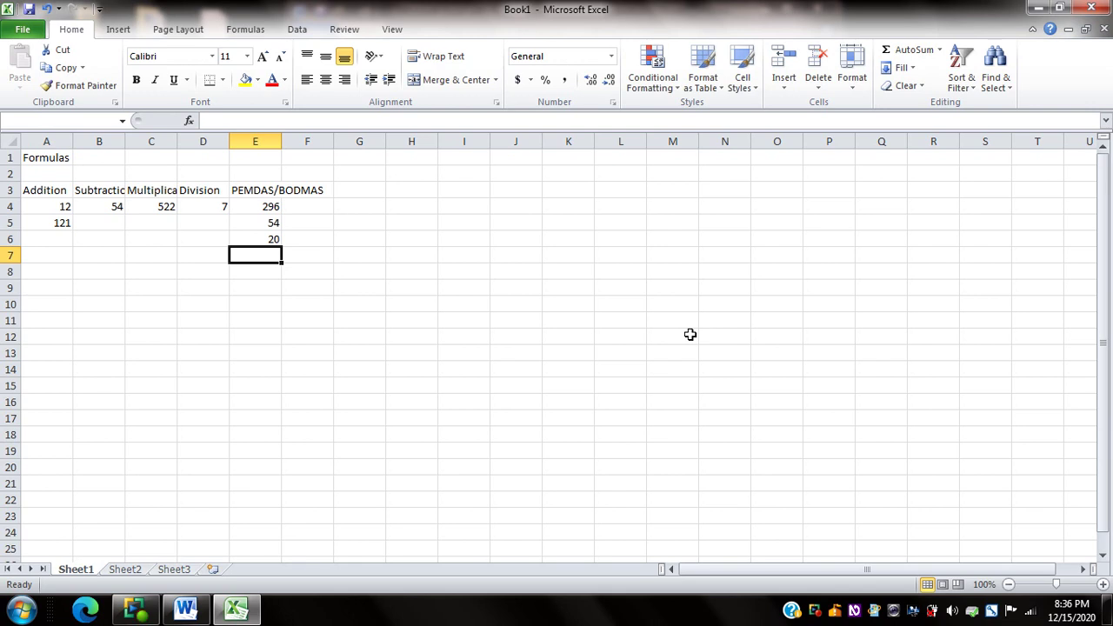
{"action": "key", "text": "Up"}
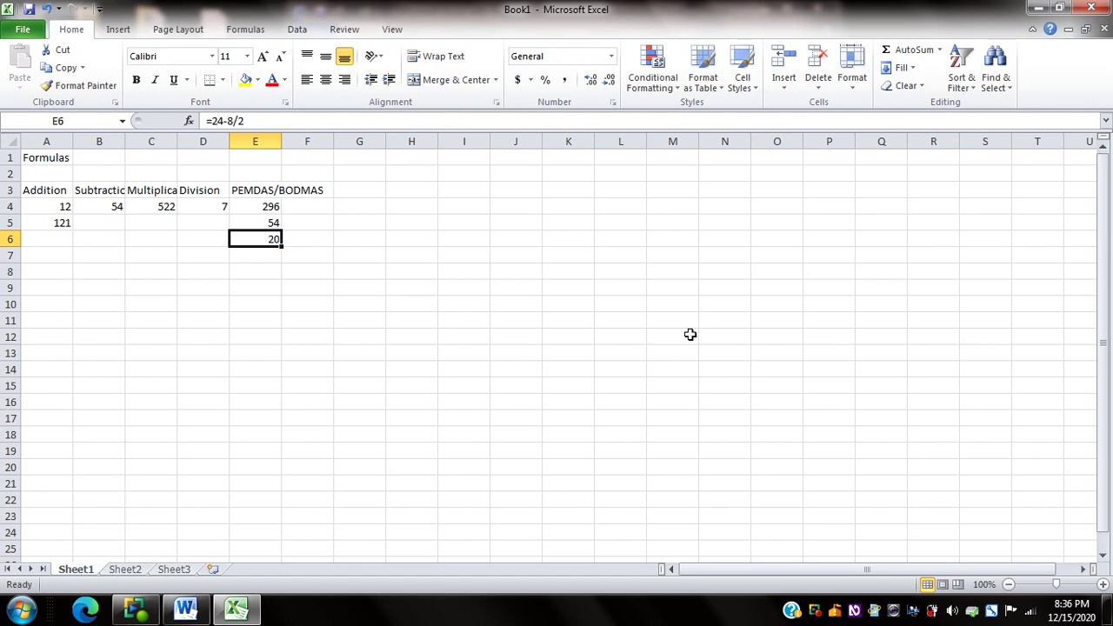
{"action": "key", "text": "F2"}
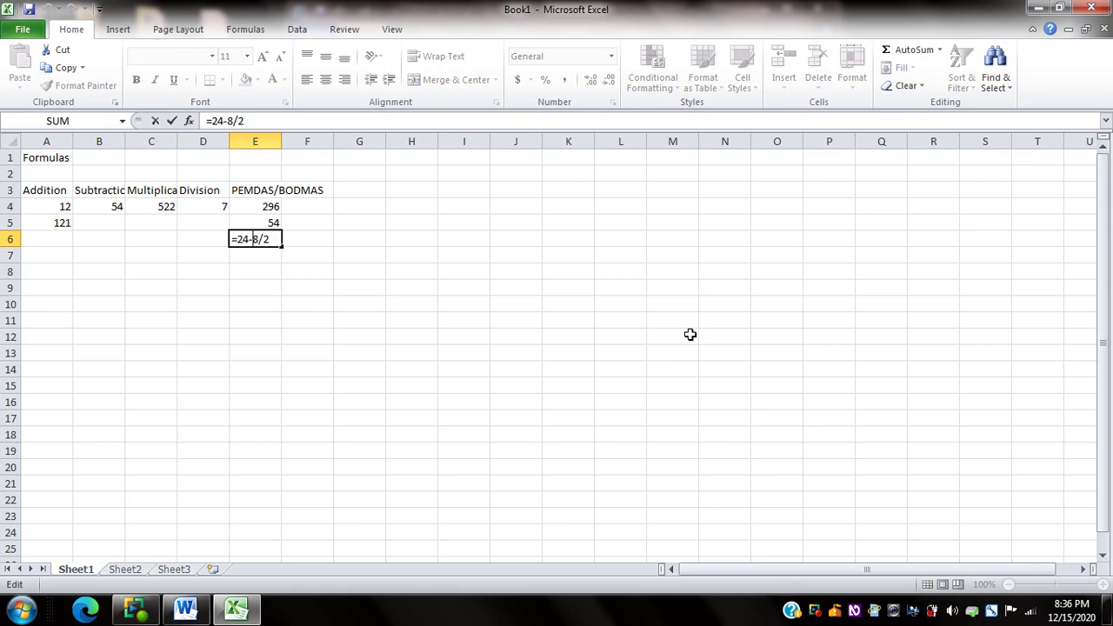
{"action": "key", "text": "Left"}
{"action": "key", "text": "Left"}
{"action": "key", "text": "Left"}
{"action": "key", "text": "Left"}
{"action": "key", "text": "Left"}
{"action": "key", "text": "Left"}
{"action": "key", "text": "Right"}
{"action": "key", "text": "Right"}
{"action": "key", "text": "Right"}
{"action": "key", "text": "Right"}
{"action": "key", "text": "Right"}
{"action": "key", "text": "Left"}
{"action": "key", "text": "Left"}
{"action": "key", "text": "Left"}
{"action": "key", "text": "Left"}
{"action": "key", "text": "Left"}
{"action": "key", "text": "Left"}
{"action": "key", "text": "Right"}
{"action": "key", "text": "Right"}
{"action": "key", "text": "Right"}
Commit the =24-8/2 formula in E6 so it still shows 20.
{"action": "key", "text": "ctrl+Return"}
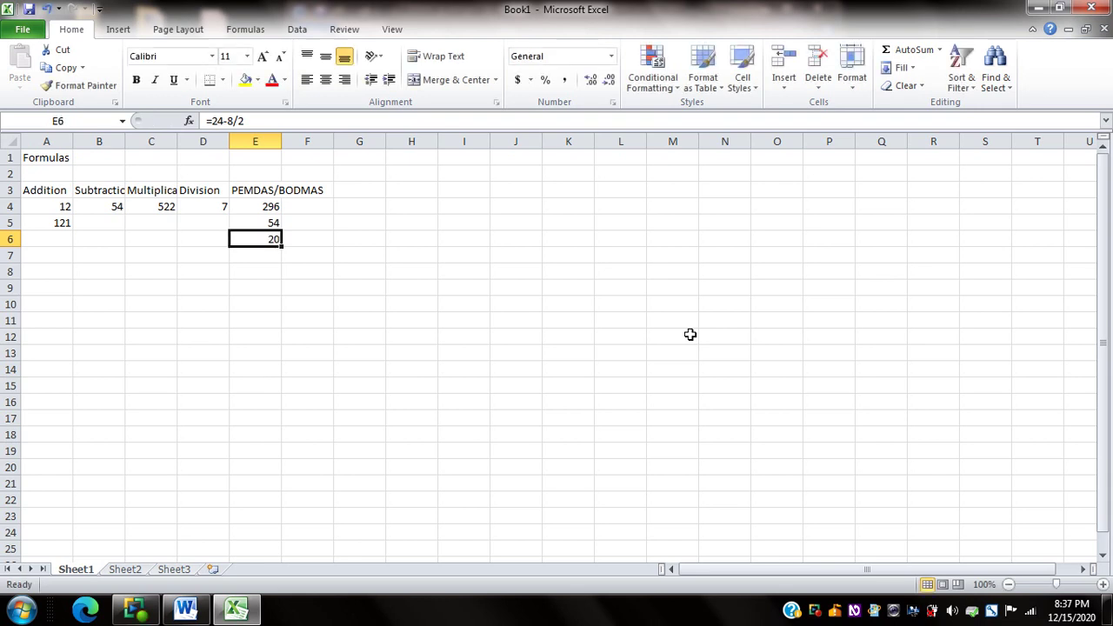